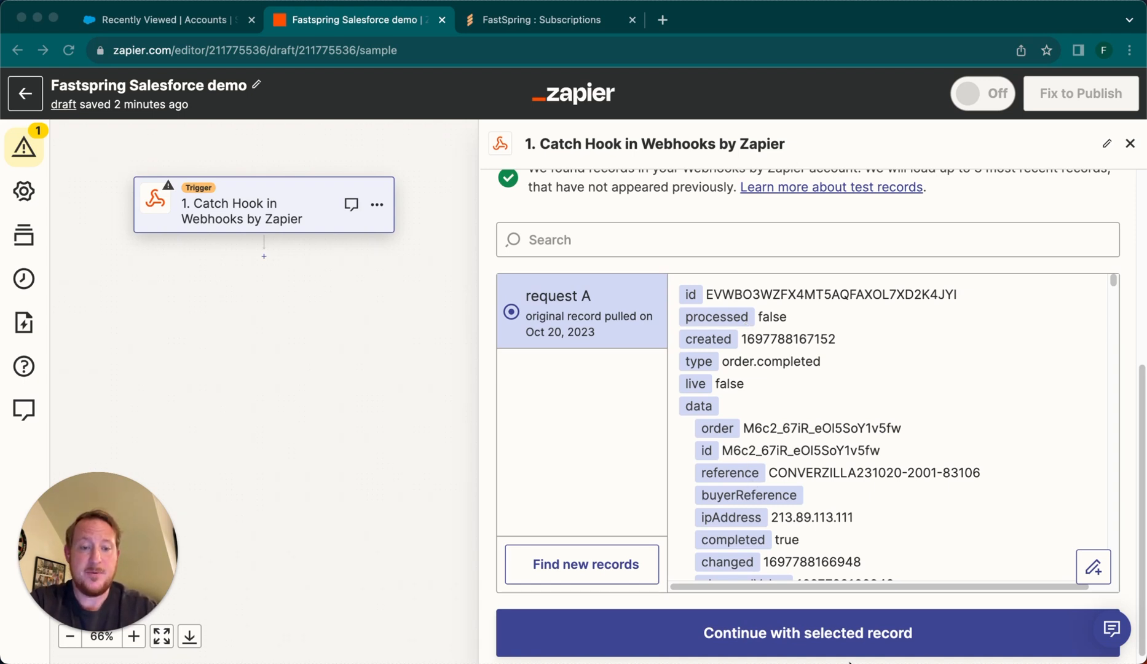
Step: Use the selected webhook test record for the trigger and add Salesforce as the action app
{"action": "left_click", "coordinate": [804, 626]}
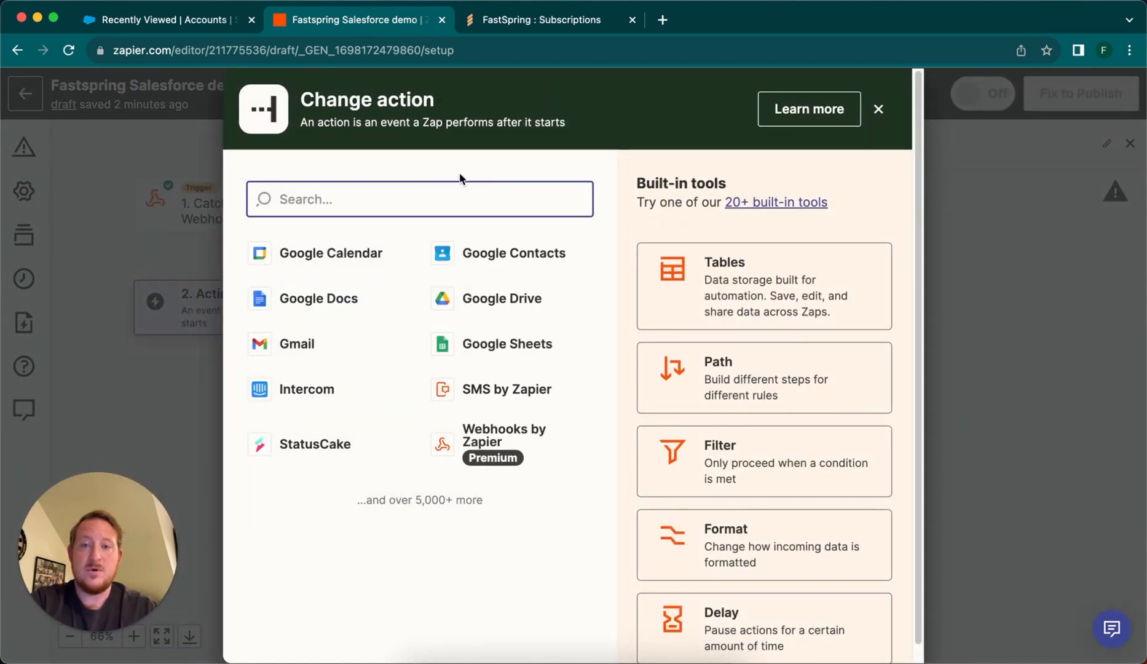
{"action": "type", "text": "sale"}
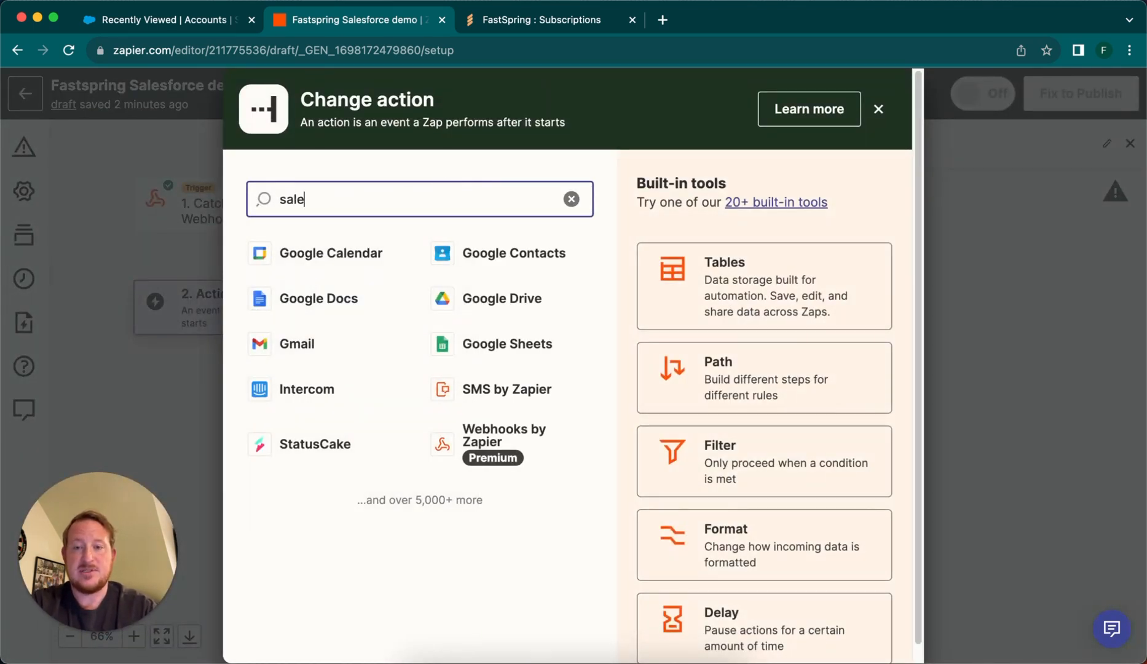
{"action": "type", "text": "sf"}
{"action": "left_click", "coordinate": [336, 270]}
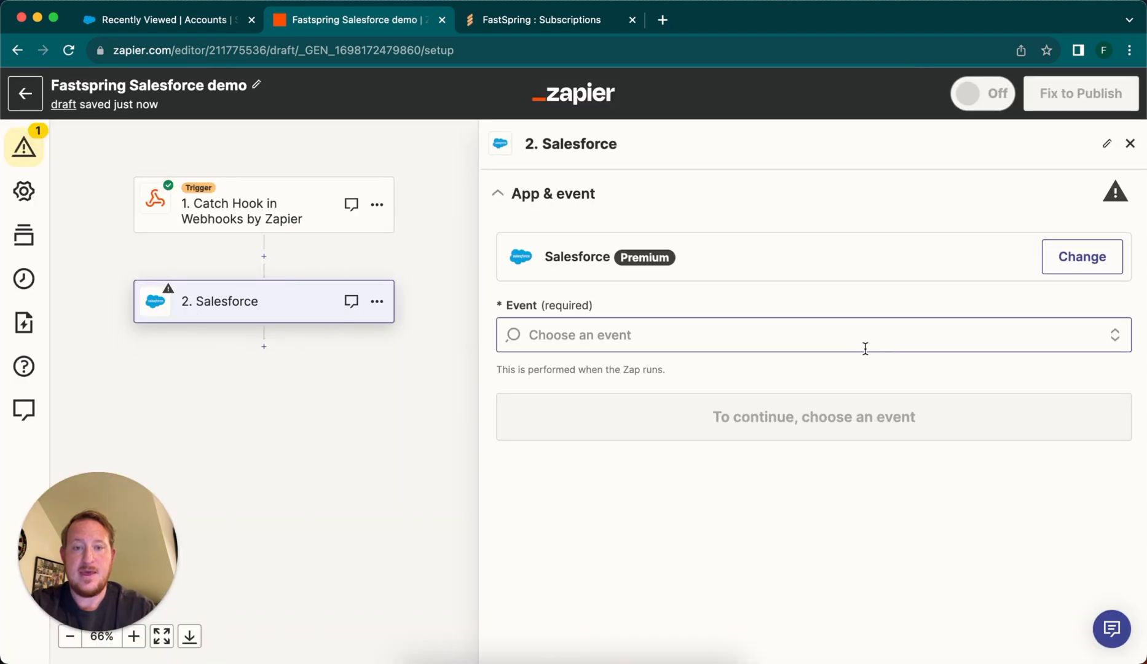
Step: Set the Salesforce action's event to Create Record and proceed to the account settings
{"action": "left_click", "coordinate": [798, 347]}
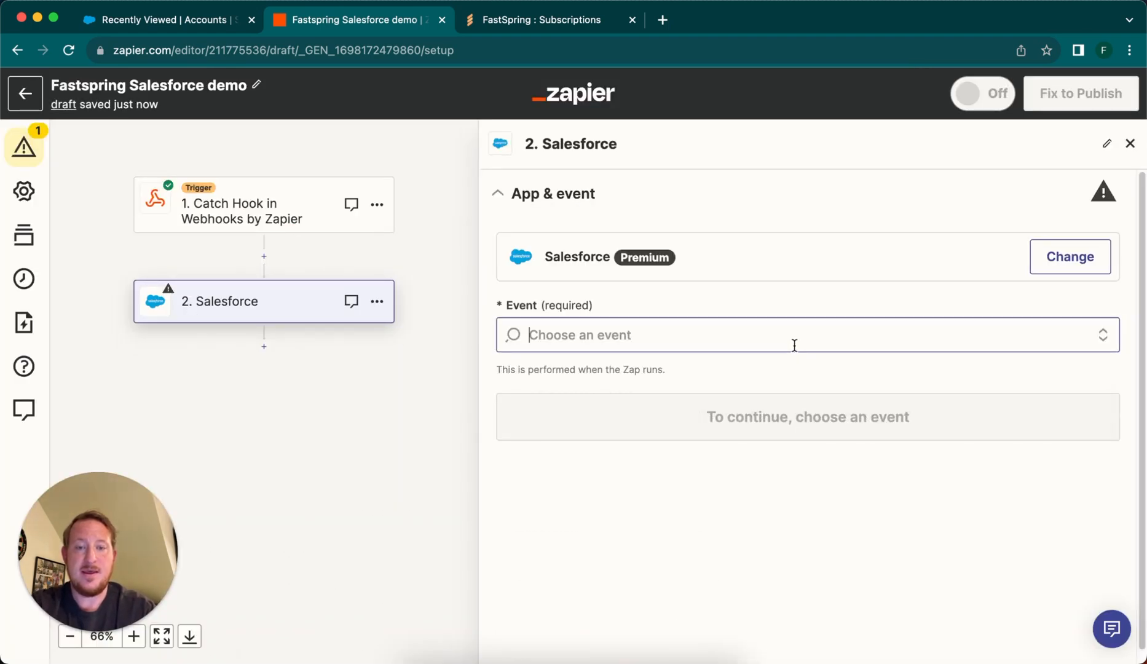
{"action": "scroll", "coordinate": [707, 479], "scroll_direction": "down", "scroll_amount": 5}
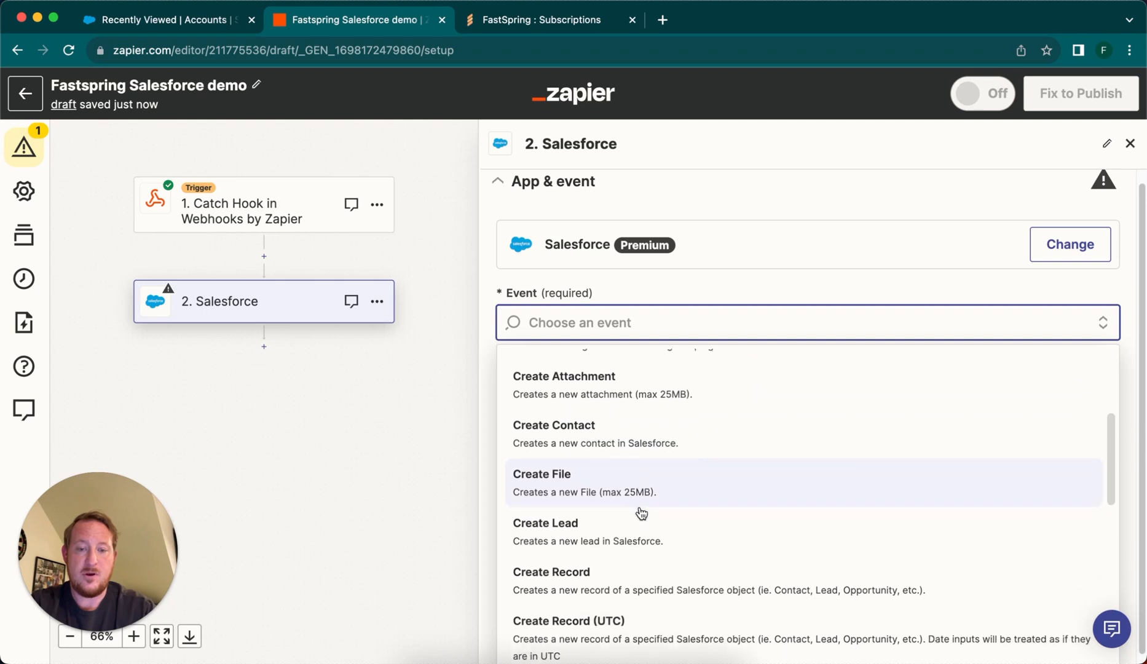
{"action": "left_click", "coordinate": [606, 571]}
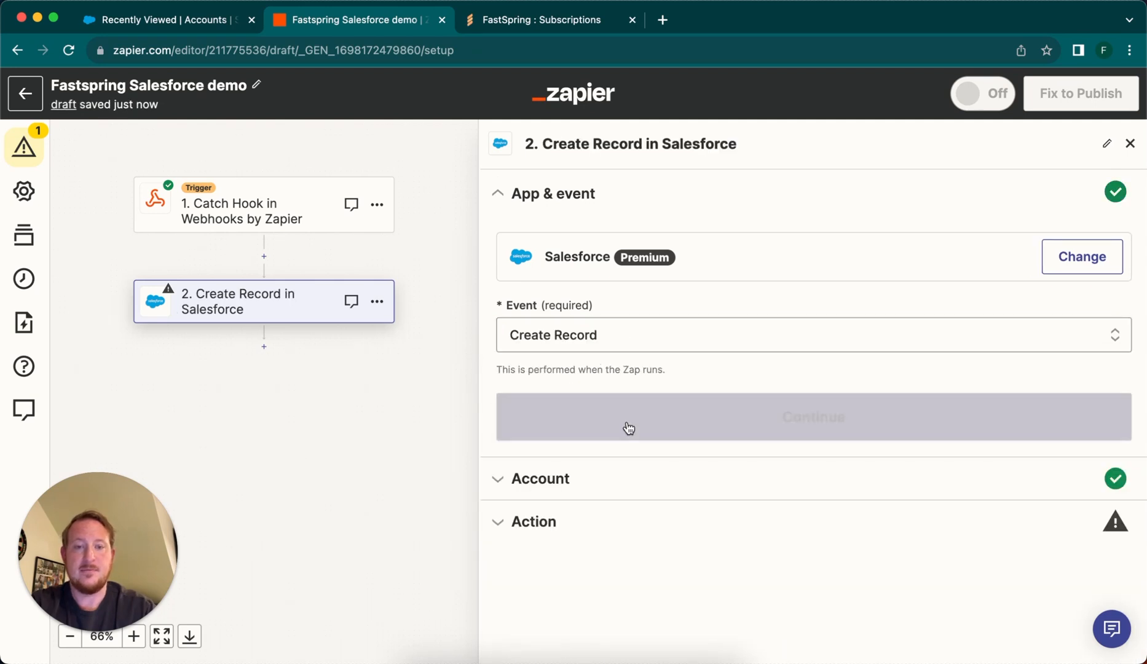
{"action": "left_click", "coordinate": [733, 423]}
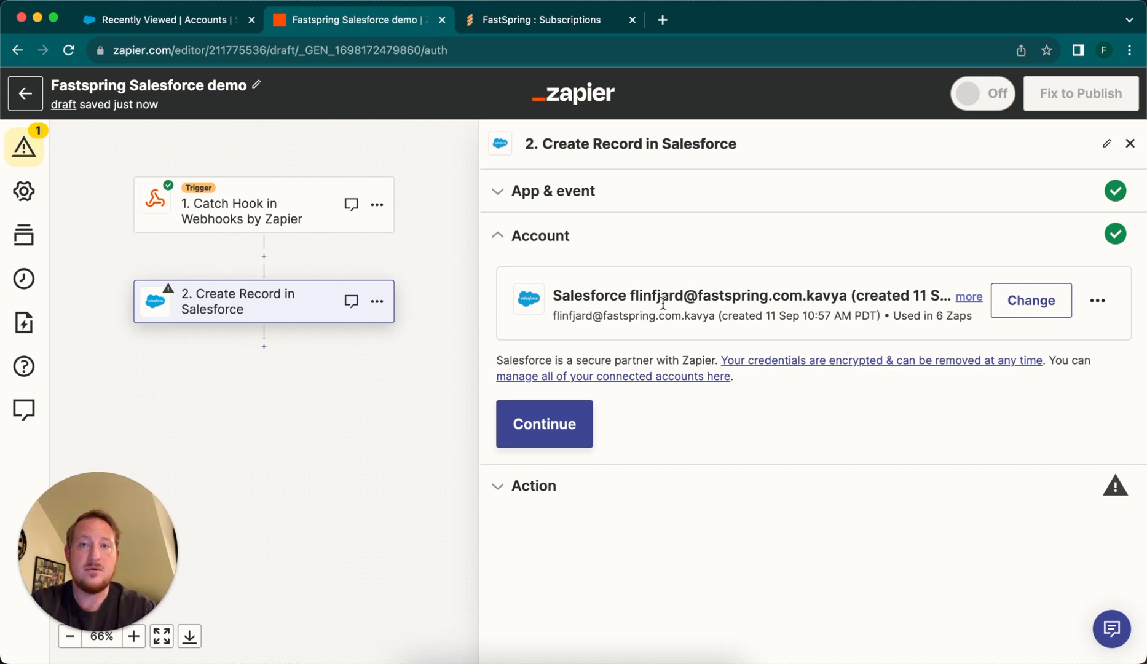
Step: Keep the connected Salesforce account and choose Account as the Salesforce object to create
{"action": "left_click", "coordinate": [553, 430]}
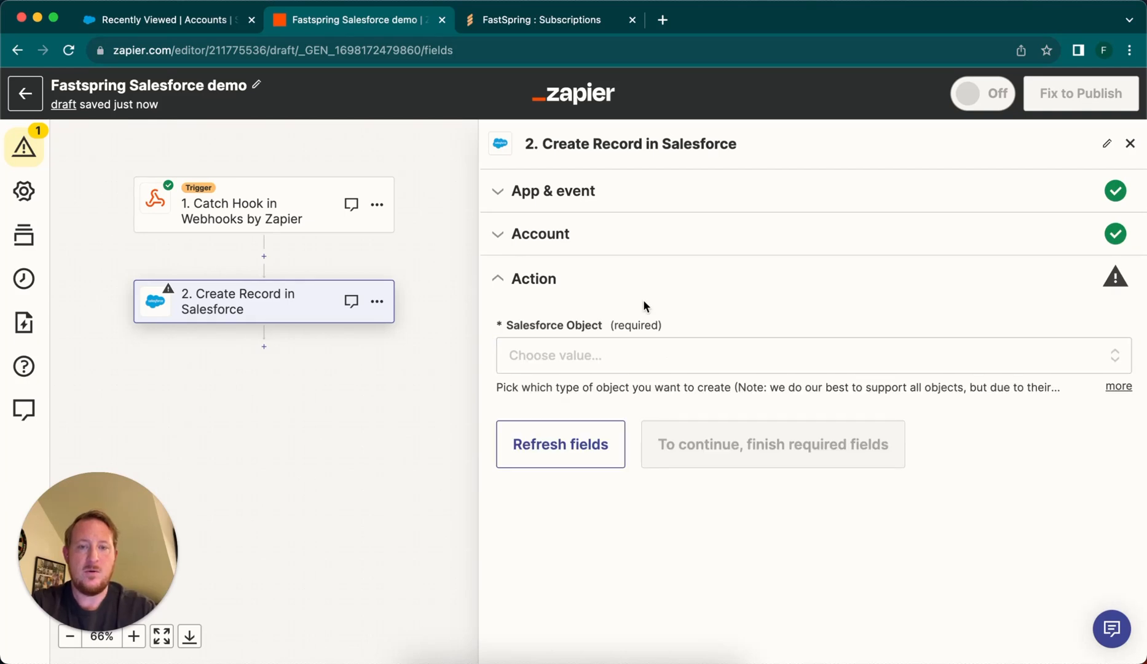
{"action": "left_click", "coordinate": [588, 362]}
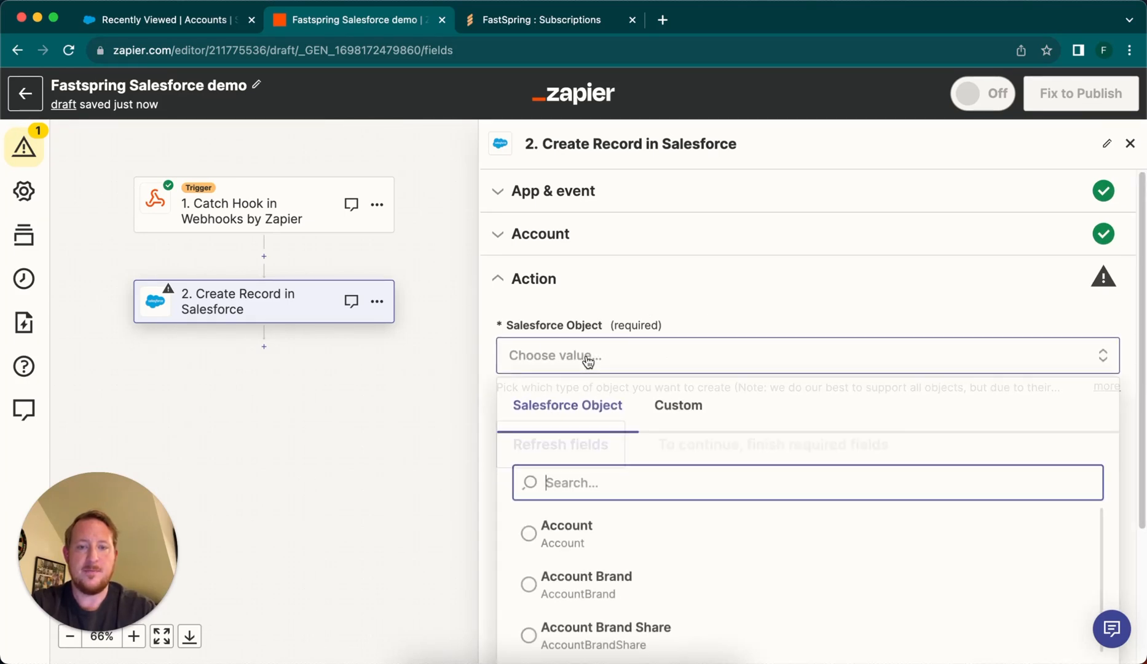
{"action": "left_click", "coordinate": [531, 535]}
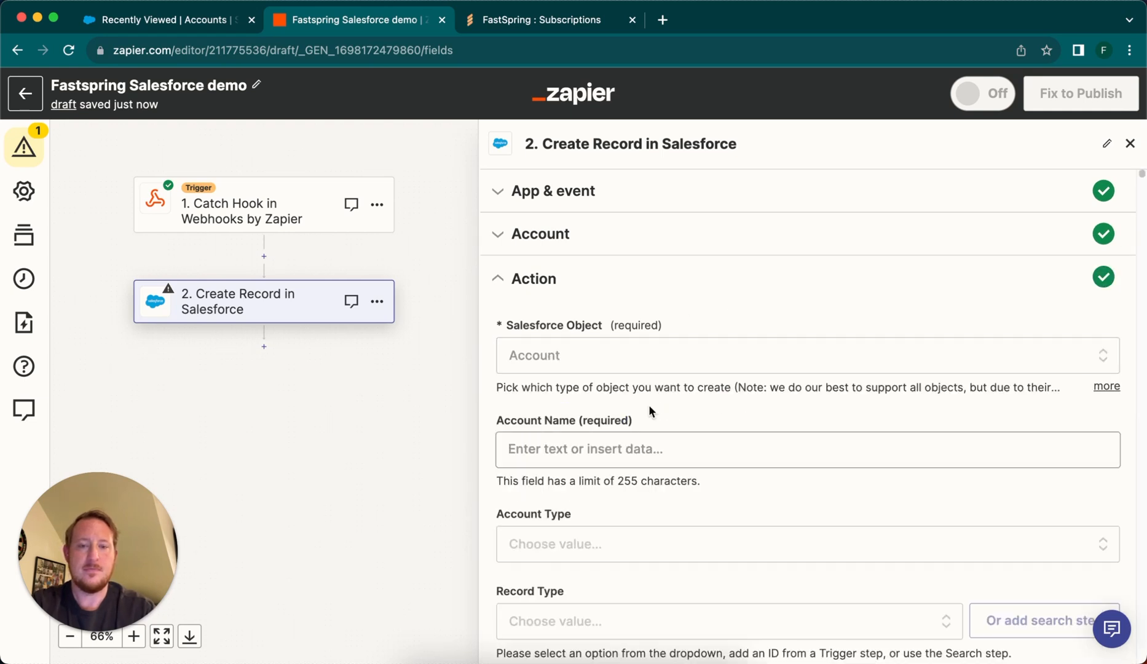
Step: Map the Account Name field to the webhook's Data Customer Company value, searching the available fields for "company"
{"action": "scroll", "coordinate": [648, 404], "scroll_direction": "down", "scroll_amount": 5}
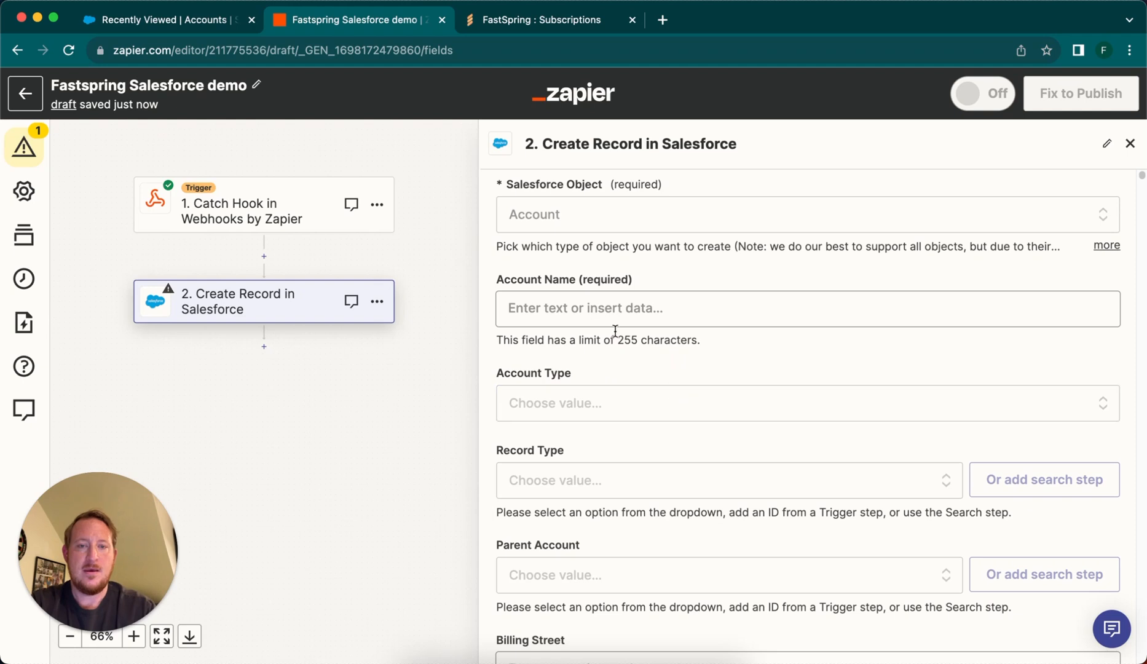
{"action": "left_click", "coordinate": [531, 312]}
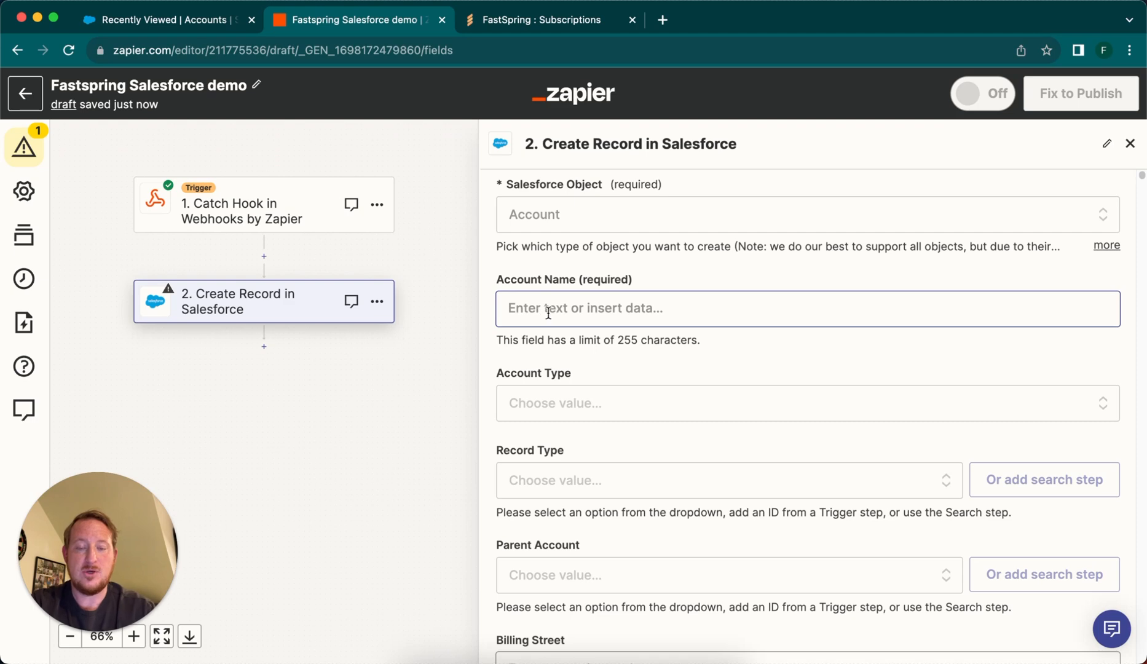
{"action": "left_click", "coordinate": [549, 313]}
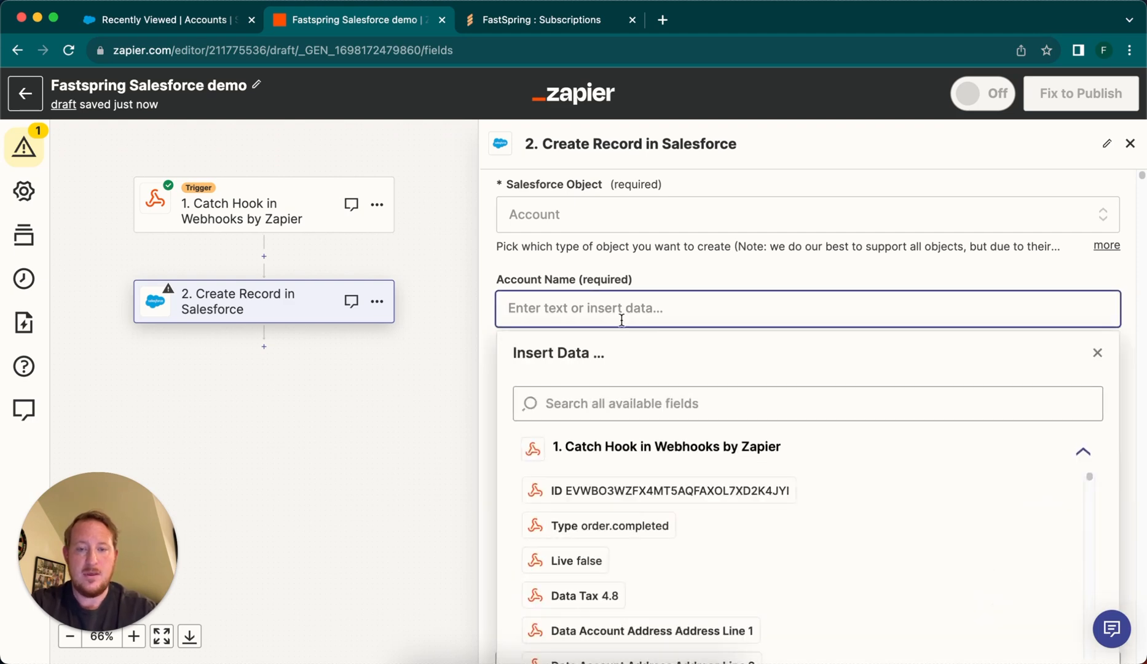
{"action": "left_click", "coordinate": [609, 384]}
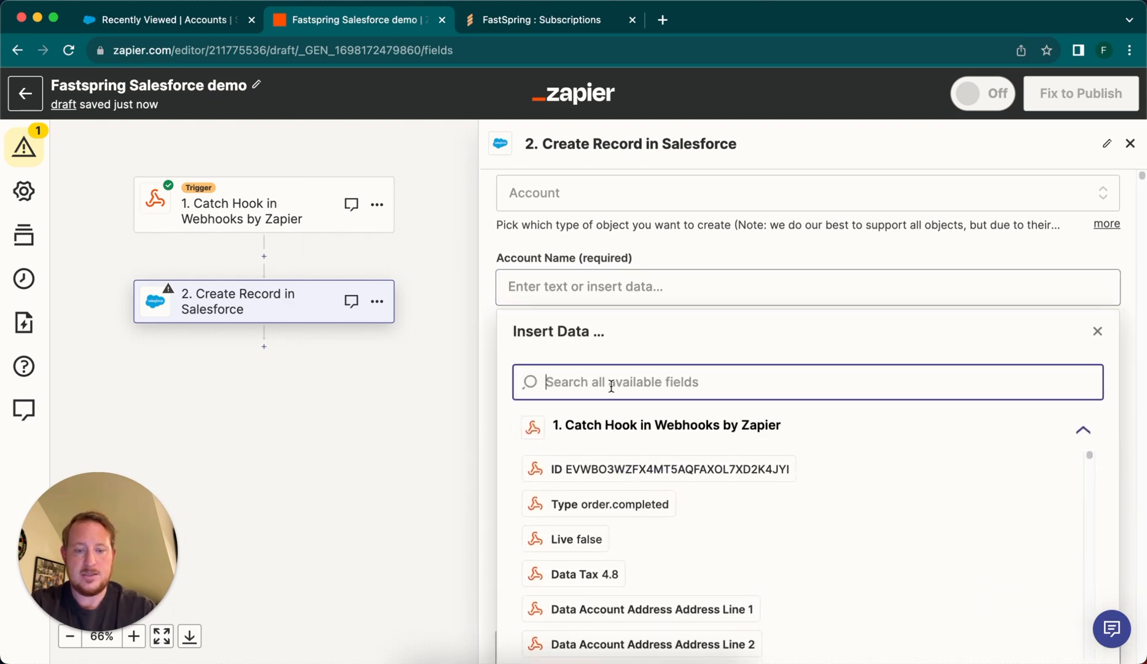
{"action": "type", "text": "company"}
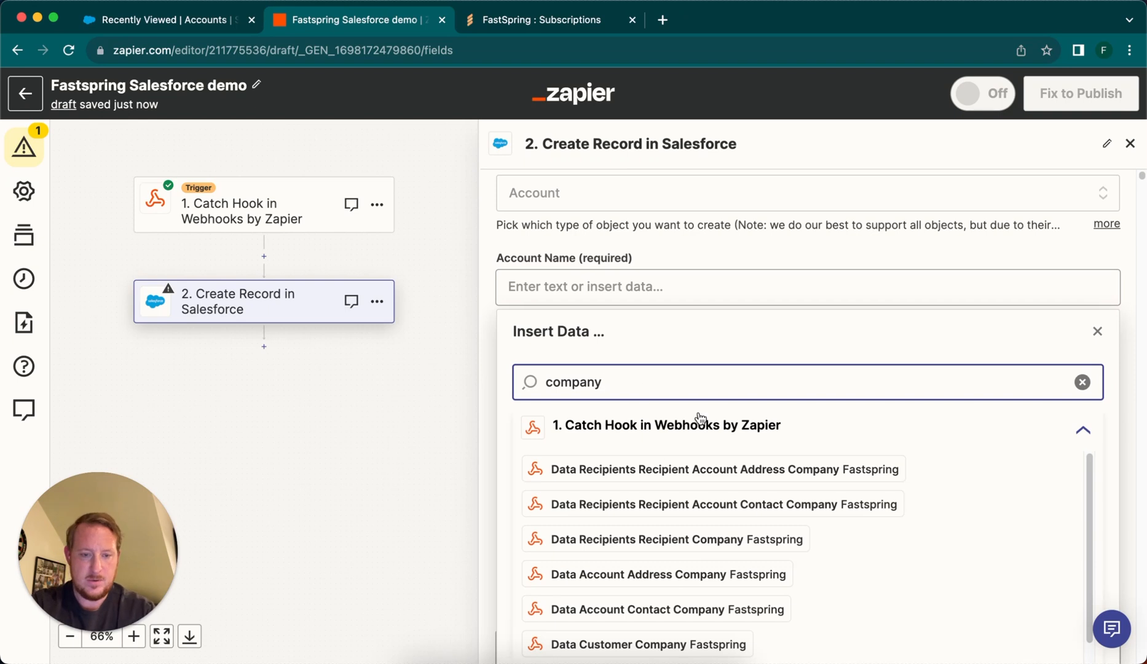
{"action": "scroll", "coordinate": [699, 416], "scroll_direction": "down", "scroll_amount": 3}
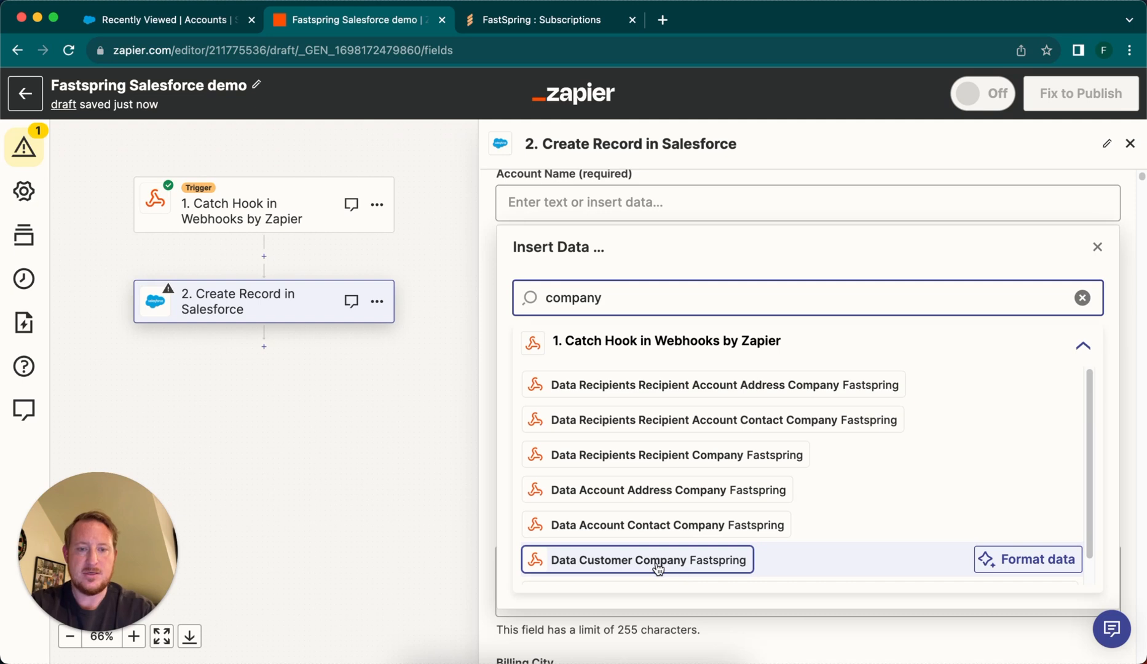
{"action": "left_click", "coordinate": [658, 564]}
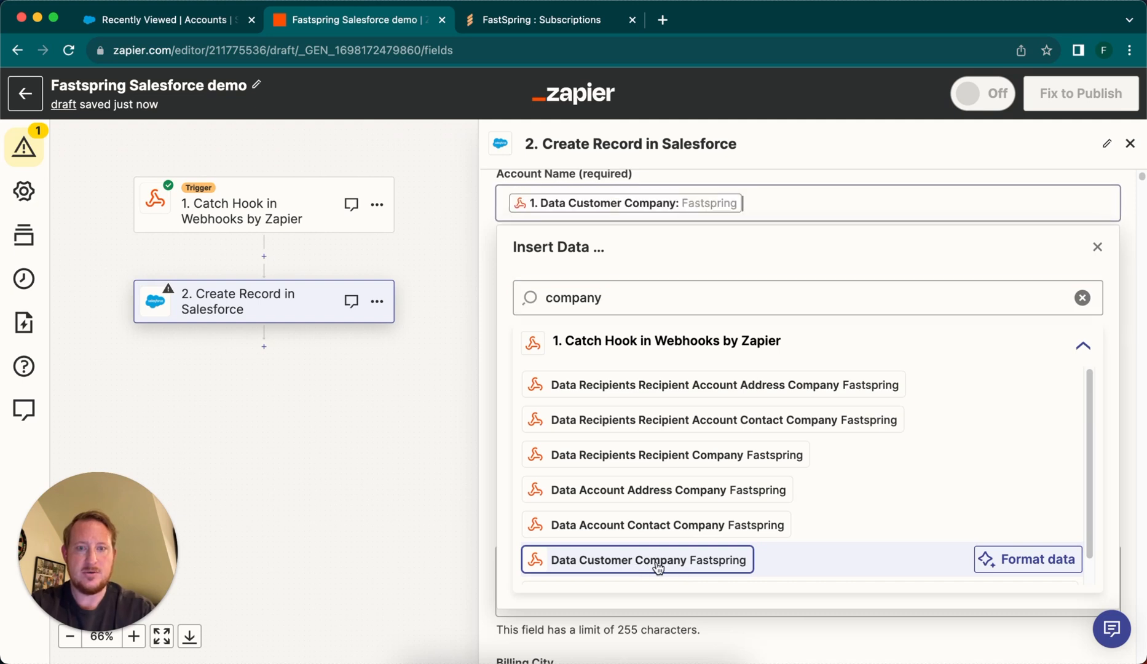
{"action": "left_click", "coordinate": [1043, 216]}
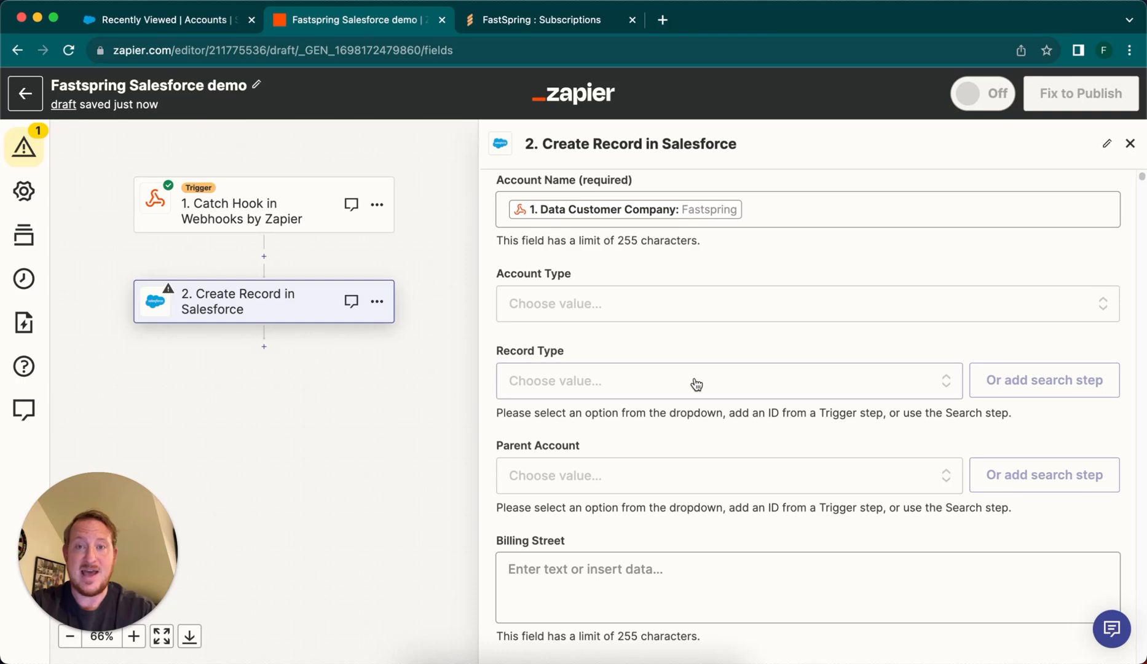
Step: Leave the remaining account fields empty, finish the action setup and test the step by sending the record to Salesforce
{"action": "scroll", "coordinate": [693, 381], "scroll_direction": "down", "scroll_amount": 1}
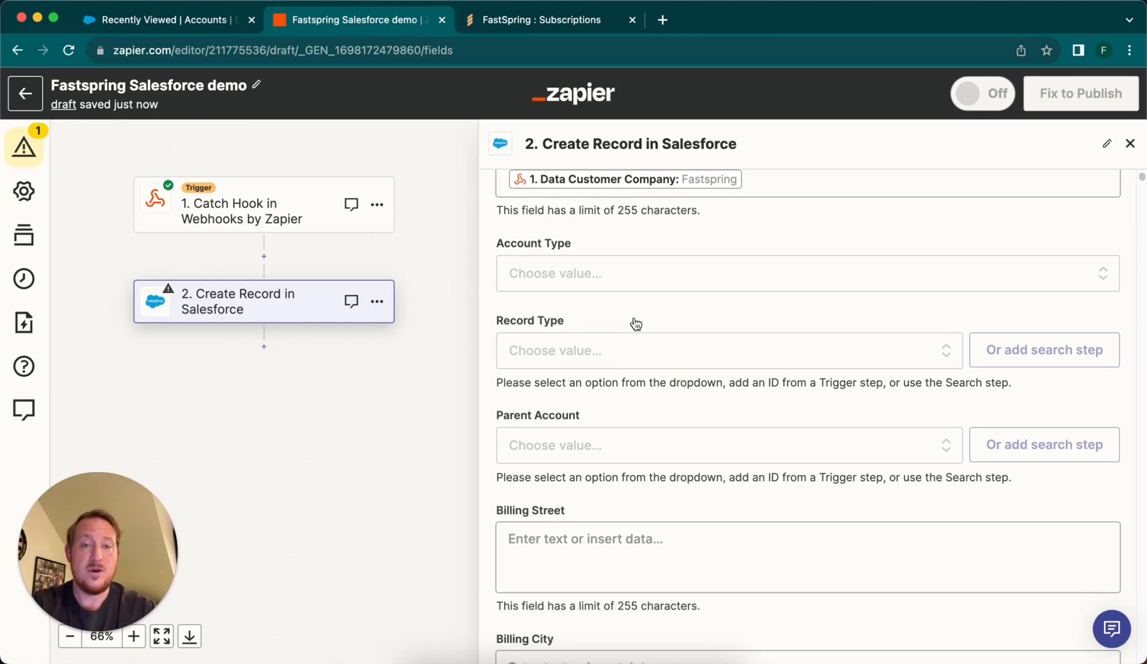
{"action": "scroll", "coordinate": [735, 292], "scroll_direction": "down", "scroll_amount": 1}
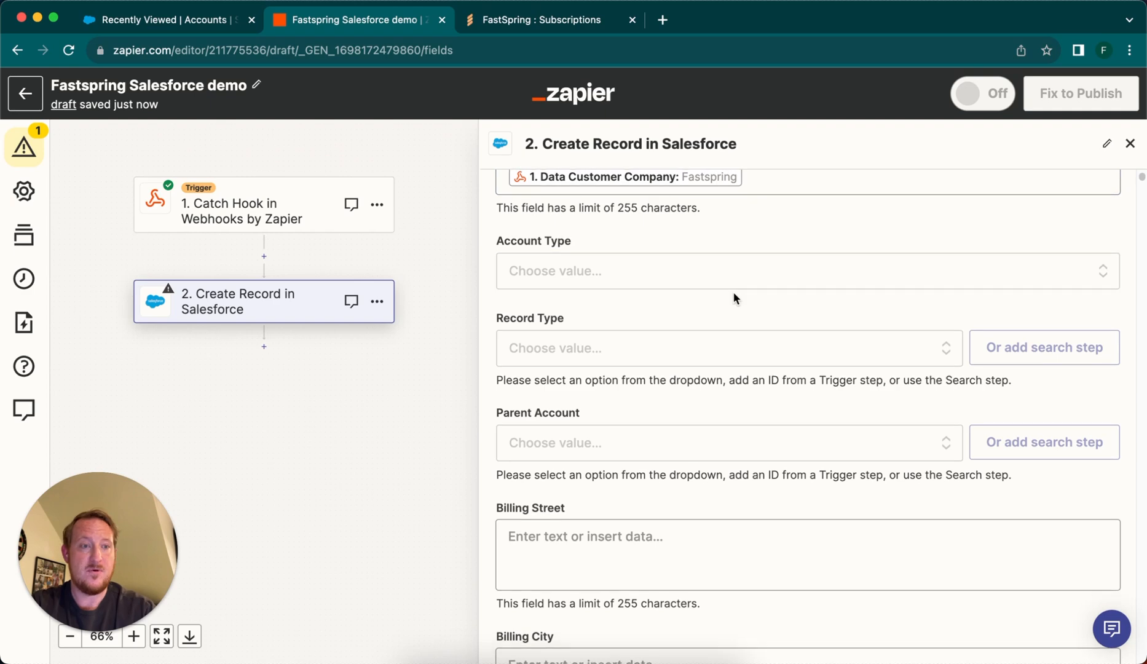
{"action": "scroll", "coordinate": [732, 291], "scroll_direction": "down", "scroll_amount": 15}
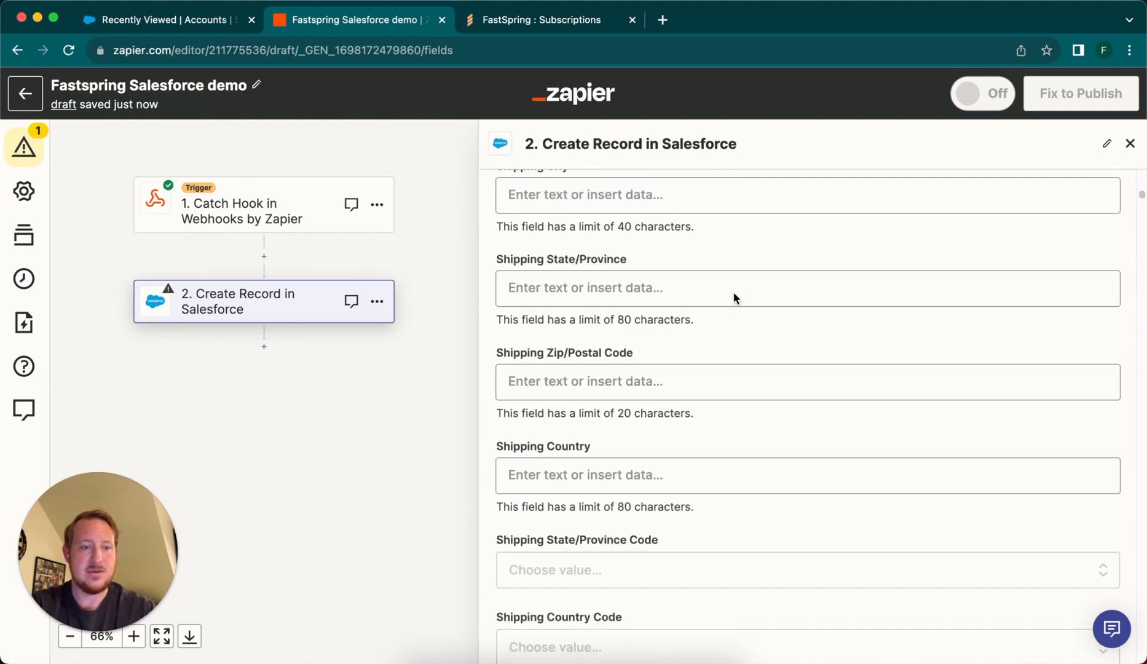
{"action": "left_click_drag", "start_coordinate": [1140, 215], "coordinate": [1140, 614]}
{"action": "left_click", "coordinate": [694, 583]}
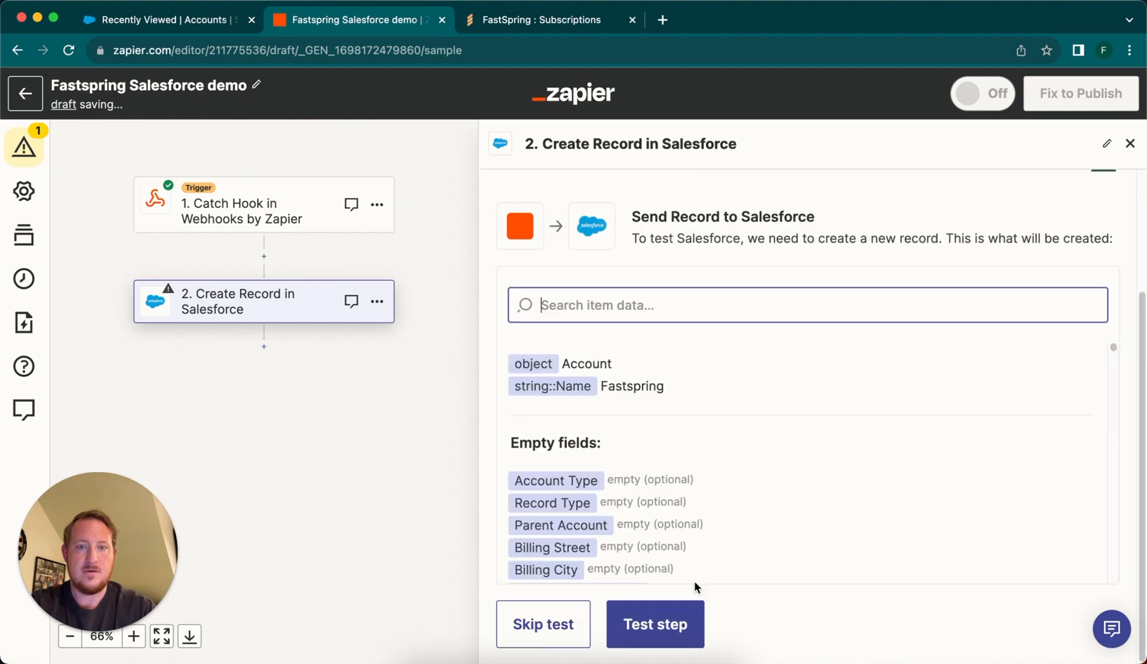
{"action": "left_click", "coordinate": [678, 634]}
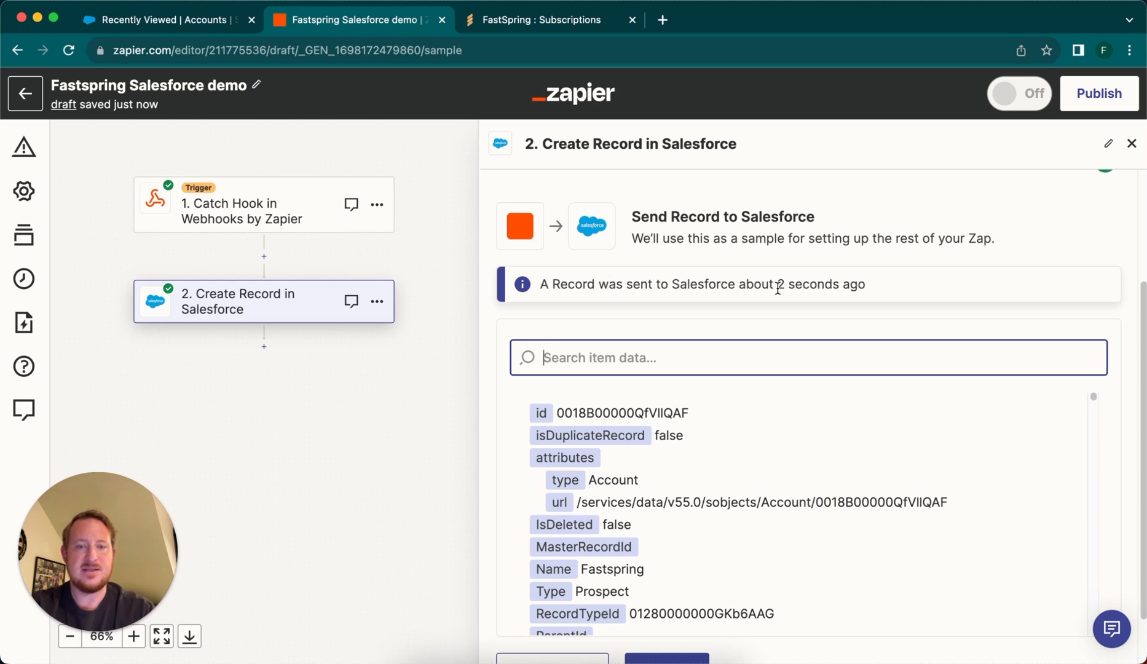
Step: Review the returned test record, then switch to Salesforce and reload the recently viewed accounts to check for the new account
{"action": "scroll", "coordinate": [710, 463], "scroll_direction": "down", "scroll_amount": 1}
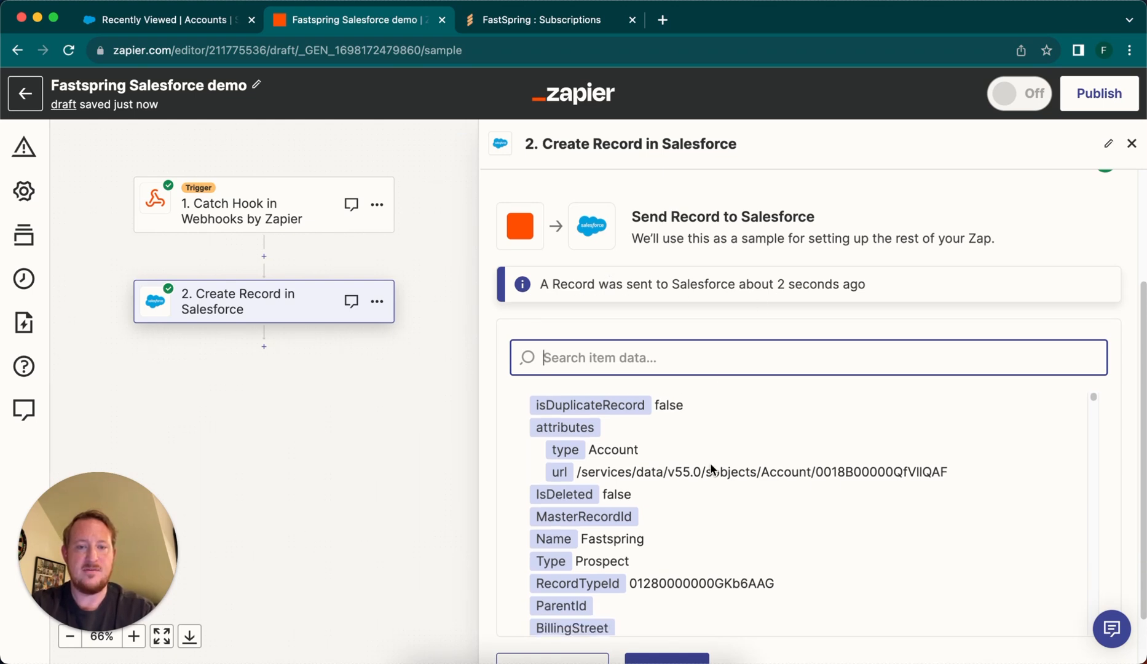
{"action": "scroll", "coordinate": [595, 530], "scroll_direction": "down", "scroll_amount": 1}
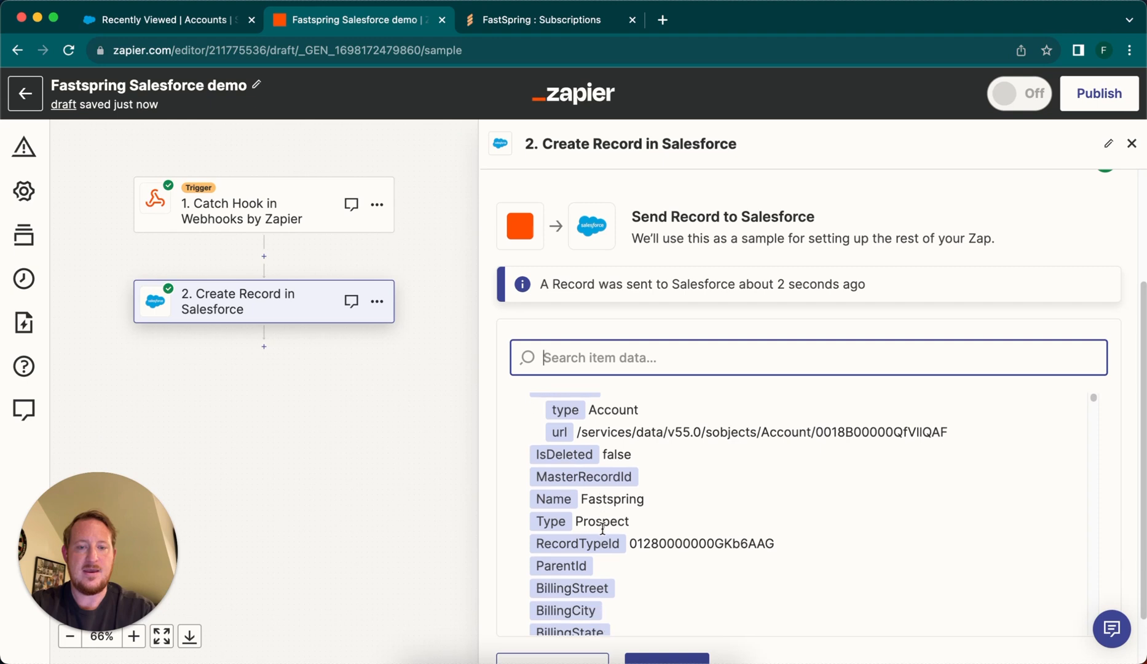
{"action": "left_click", "coordinate": [581, 503]}
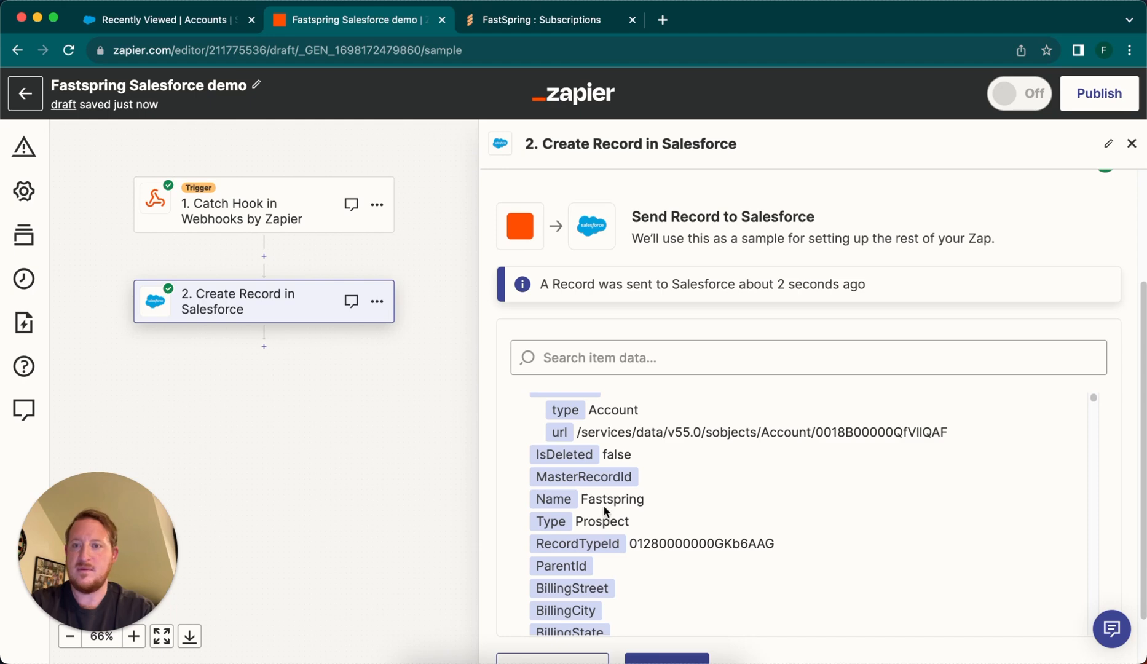
{"action": "left_click", "coordinate": [207, 22]}
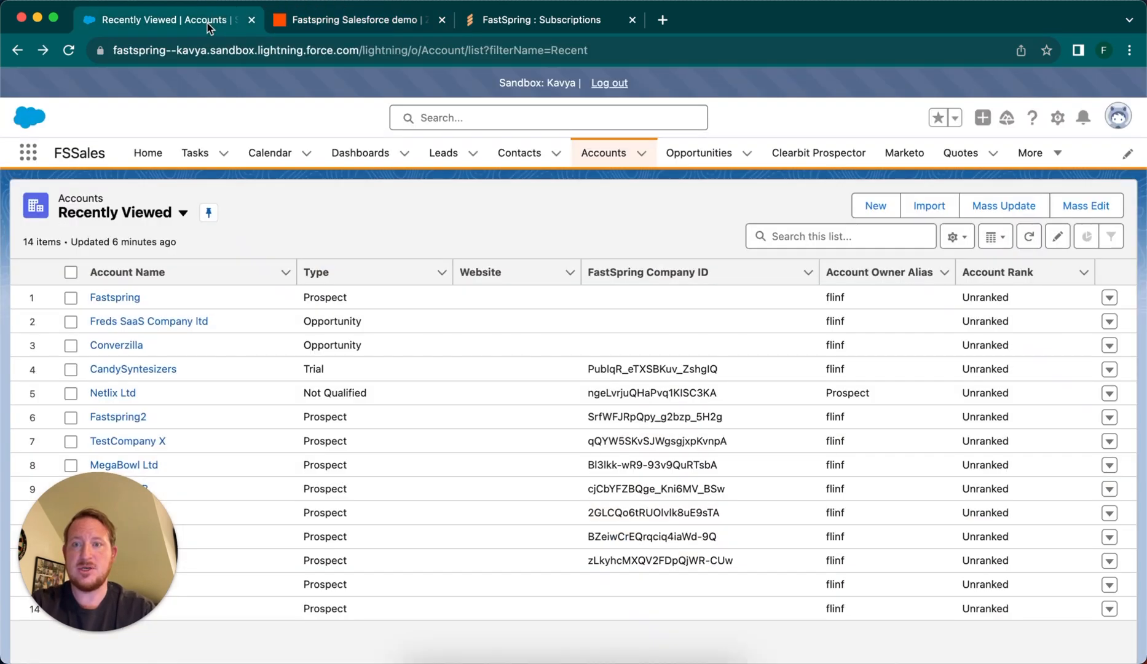
{"action": "key", "text": "super+r"}
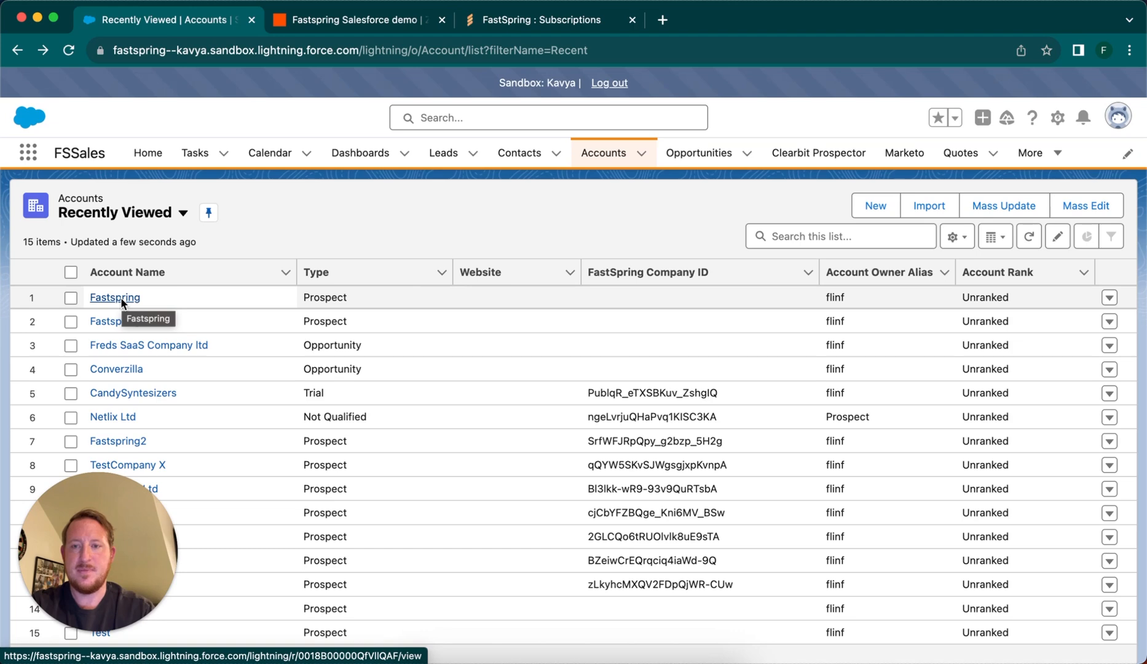
Step: Switch back to the Zapier editor and close the Create Record step's settings without publishing
{"action": "left_click", "coordinate": [376, 28]}
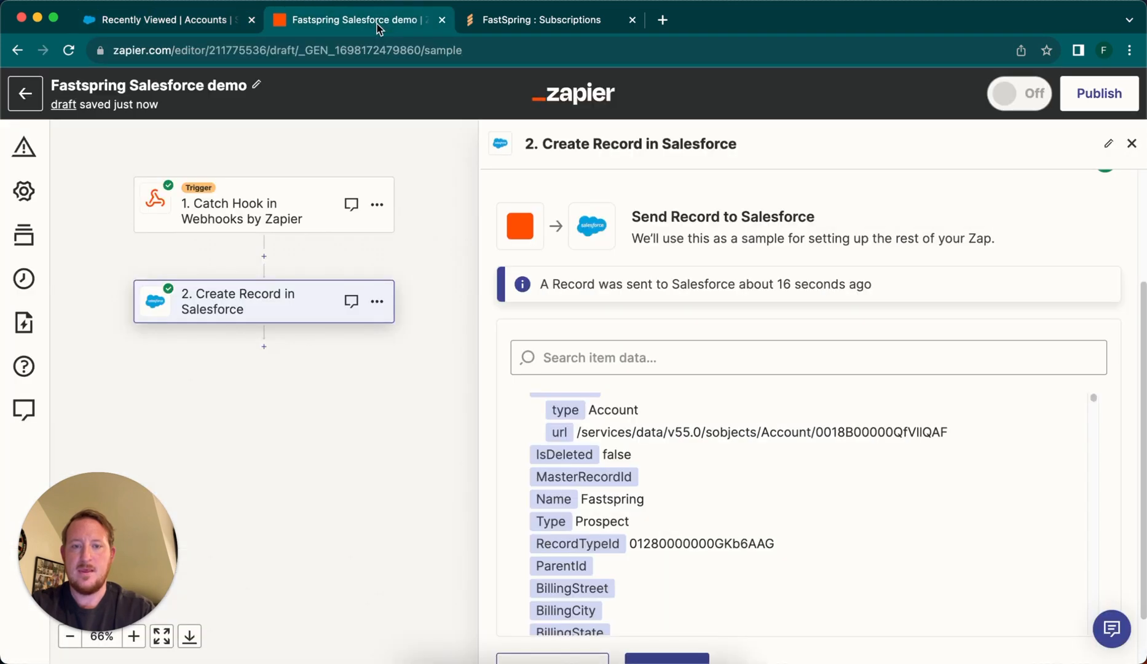
{"action": "scroll", "coordinate": [823, 501], "scroll_direction": "down", "scroll_amount": 3}
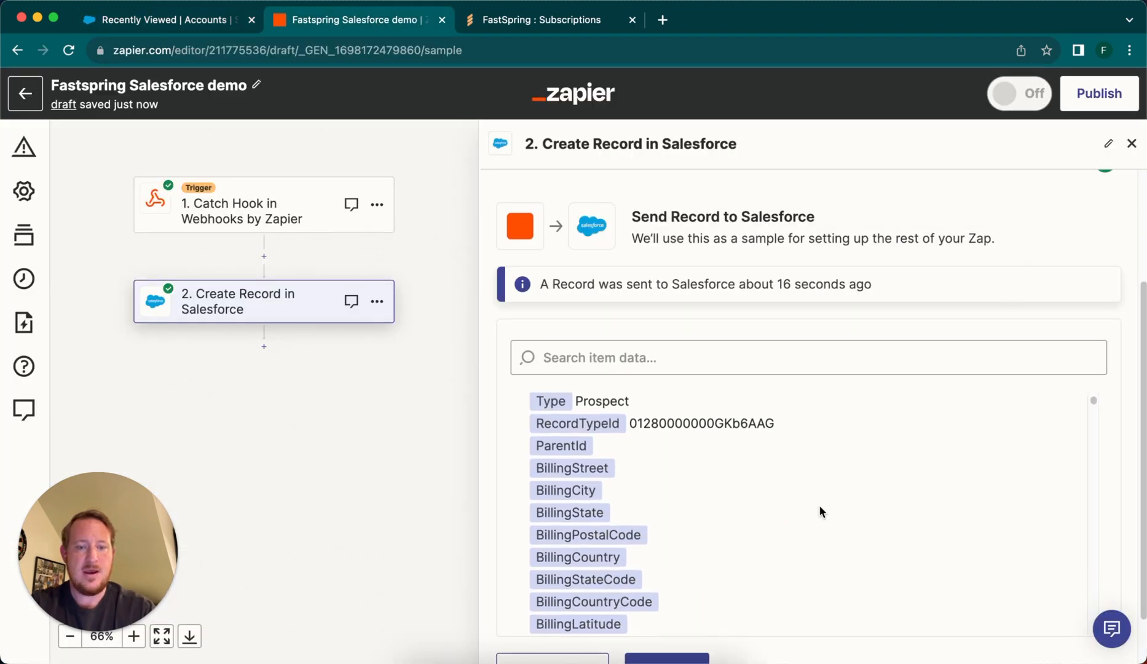
{"action": "scroll", "coordinate": [820, 506], "scroll_direction": "down", "scroll_amount": 2}
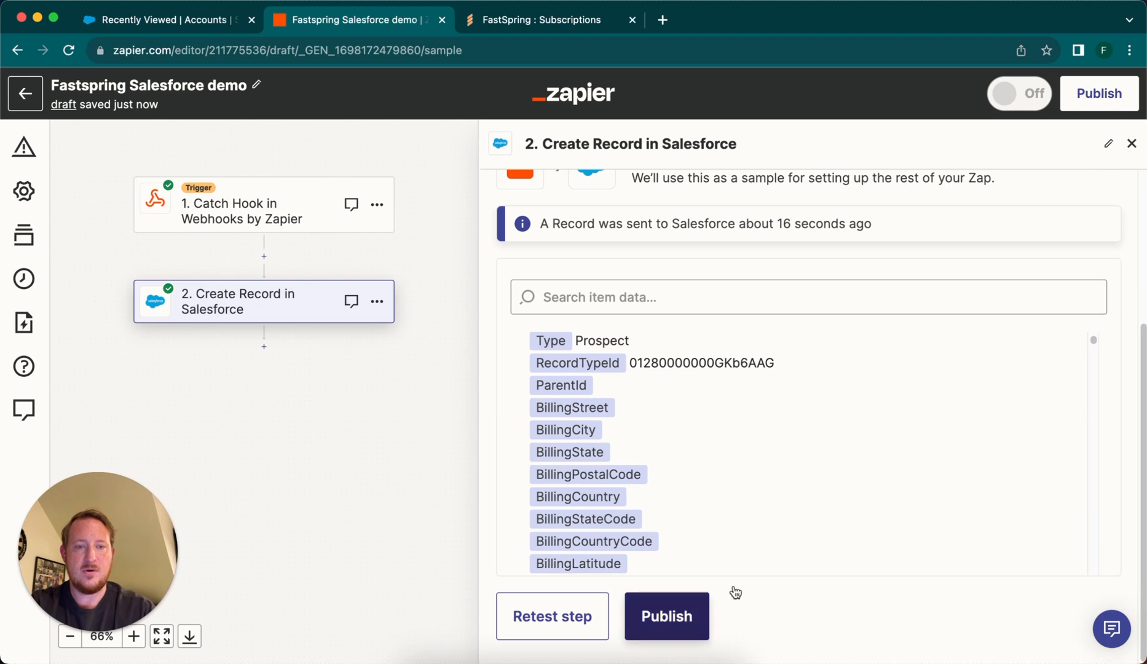
{"action": "left_click", "coordinate": [1132, 143]}
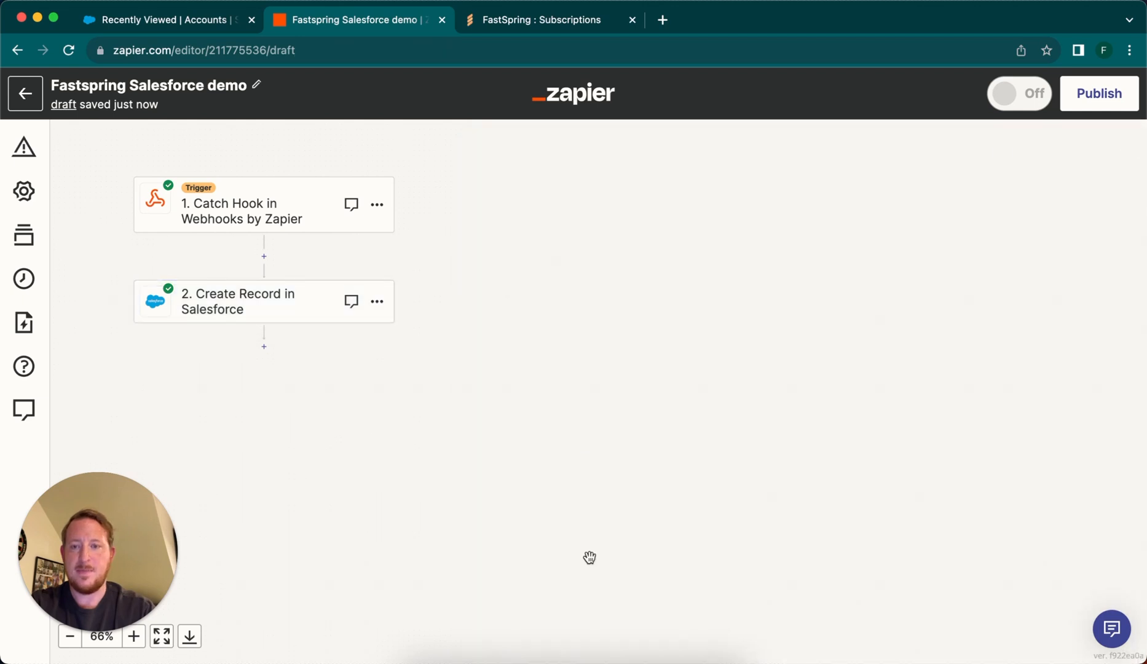
Step: Add a third step after Create Record, using Salesforce as its app
{"action": "left_click", "coordinate": [264, 349]}
{"action": "type", "text": "saleso"}
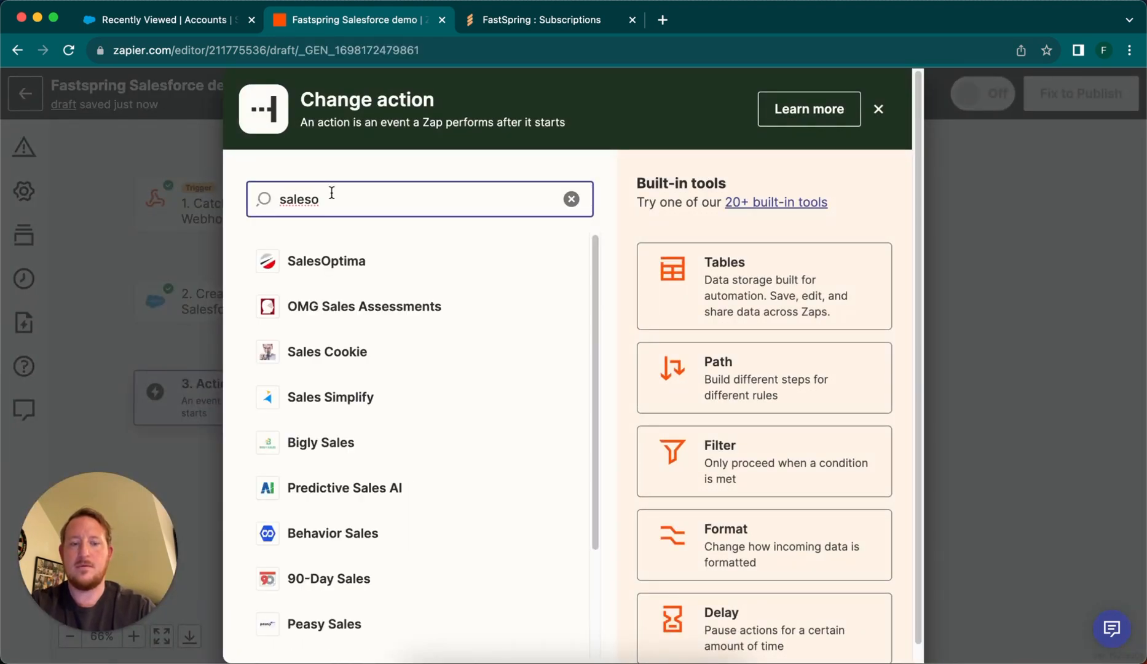
{"action": "key", "text": "BackSpace"}
{"action": "type", "text": "f"}
{"action": "left_click", "coordinate": [316, 258]}
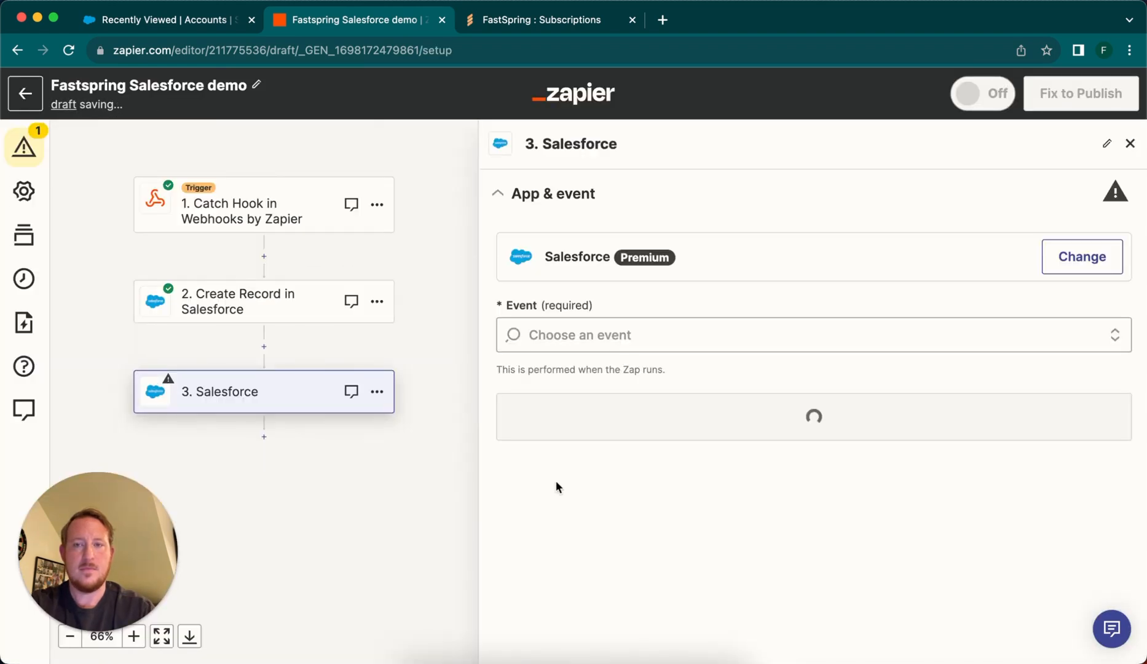
Step: Set the third step's Salesforce event to Create Record
{"action": "left_click", "coordinate": [629, 345]}
{"action": "scroll", "coordinate": [625, 489], "scroll_direction": "down", "scroll_amount": 4}
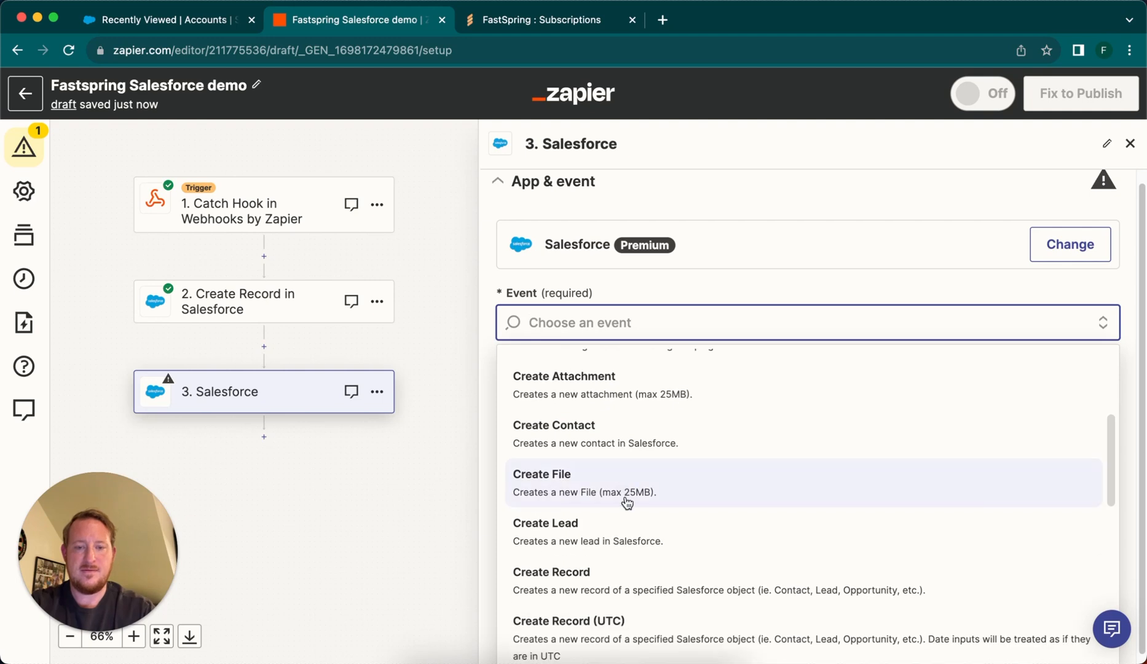
{"action": "scroll", "coordinate": [595, 554], "scroll_direction": "down", "scroll_amount": 1}
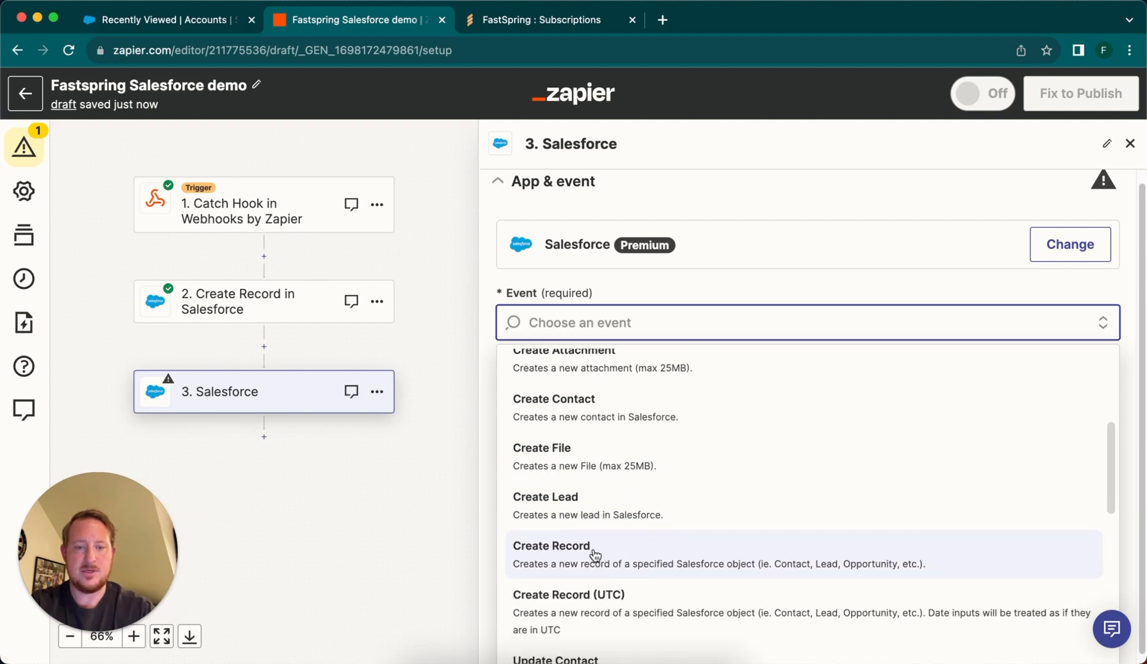
{"action": "left_click", "coordinate": [595, 554]}
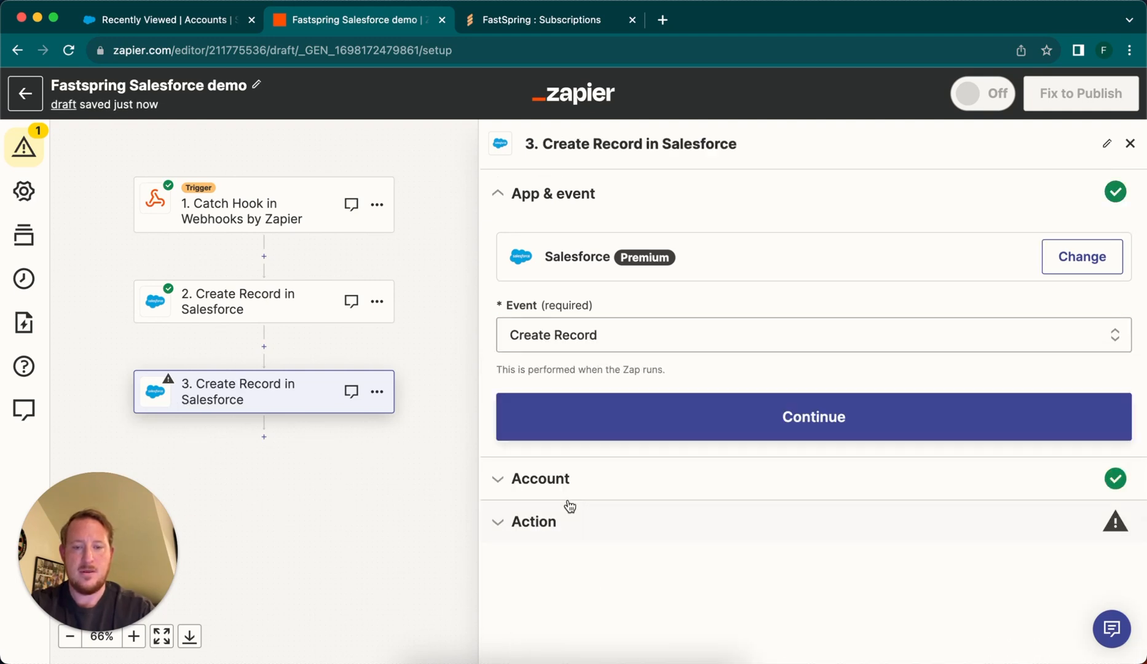
Step: In the third step's action setup, search for the Opportunity object and choose it as the Salesforce object to create
{"action": "left_click", "coordinate": [600, 528]}
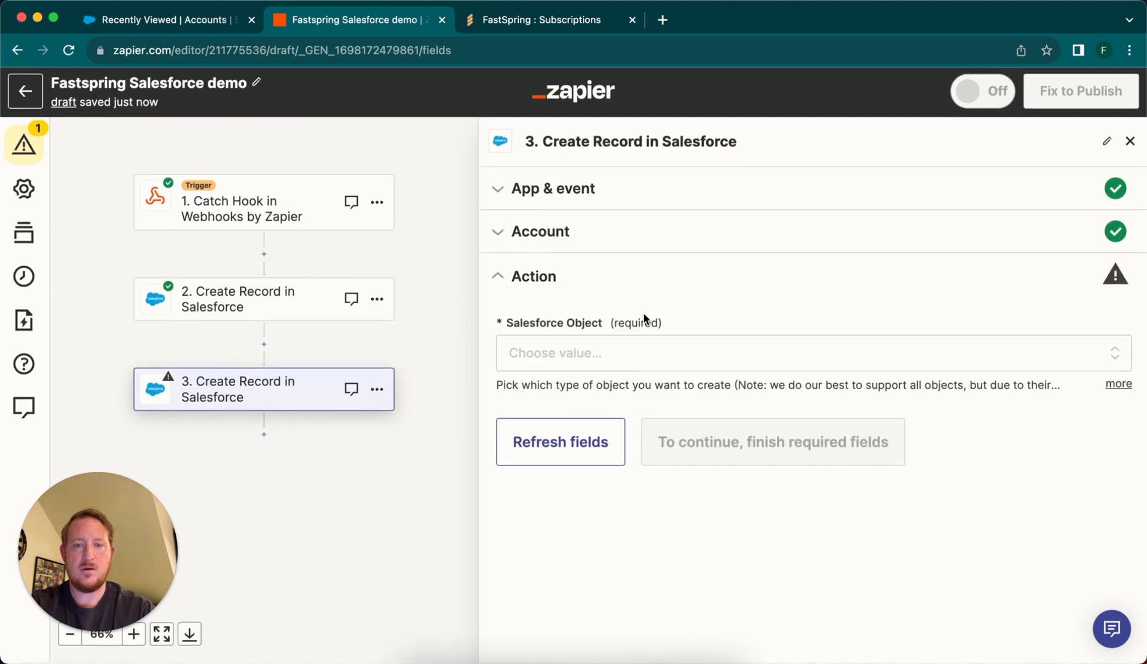
{"action": "left_click", "coordinate": [605, 354]}
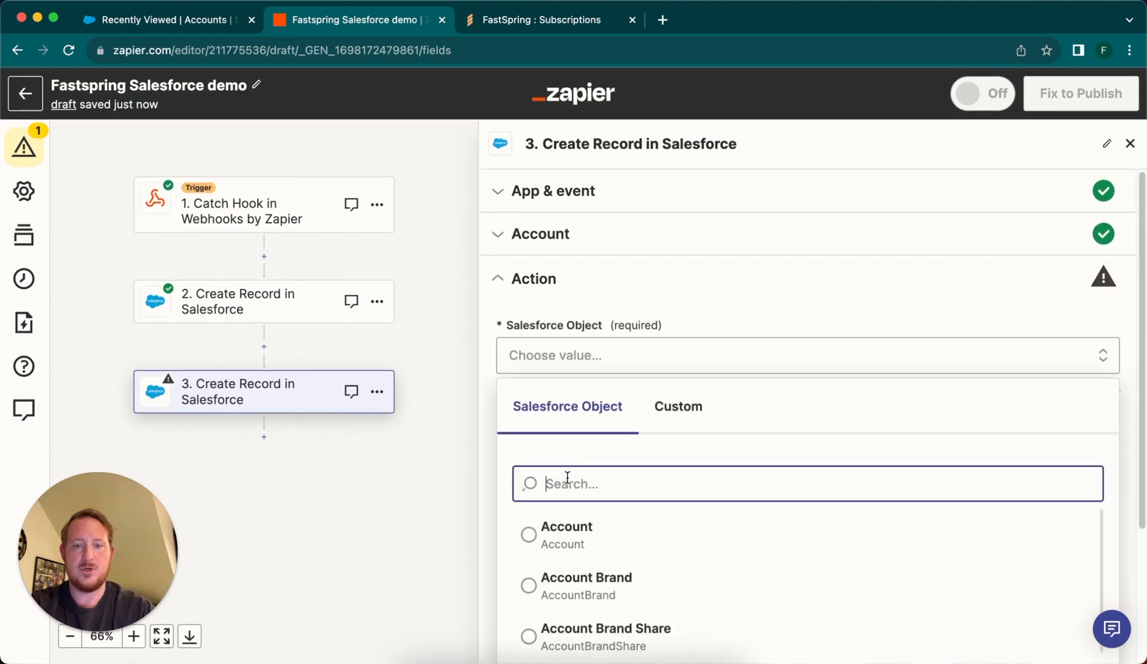
{"action": "type", "text": "opp"}
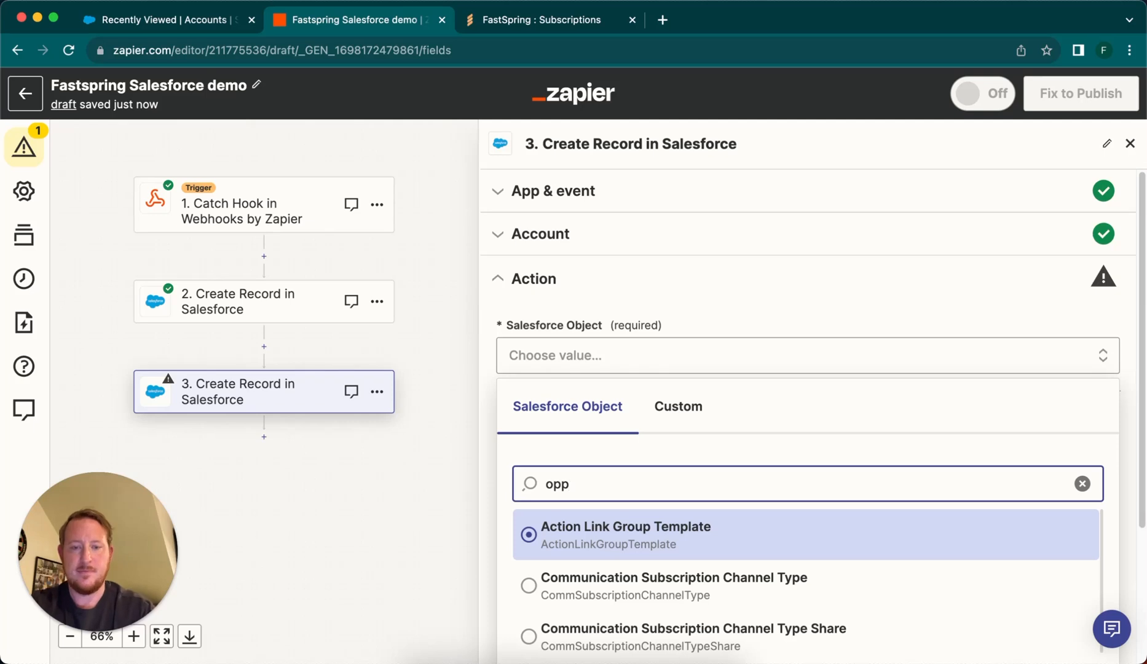
{"action": "type", "text": "ortuni"}
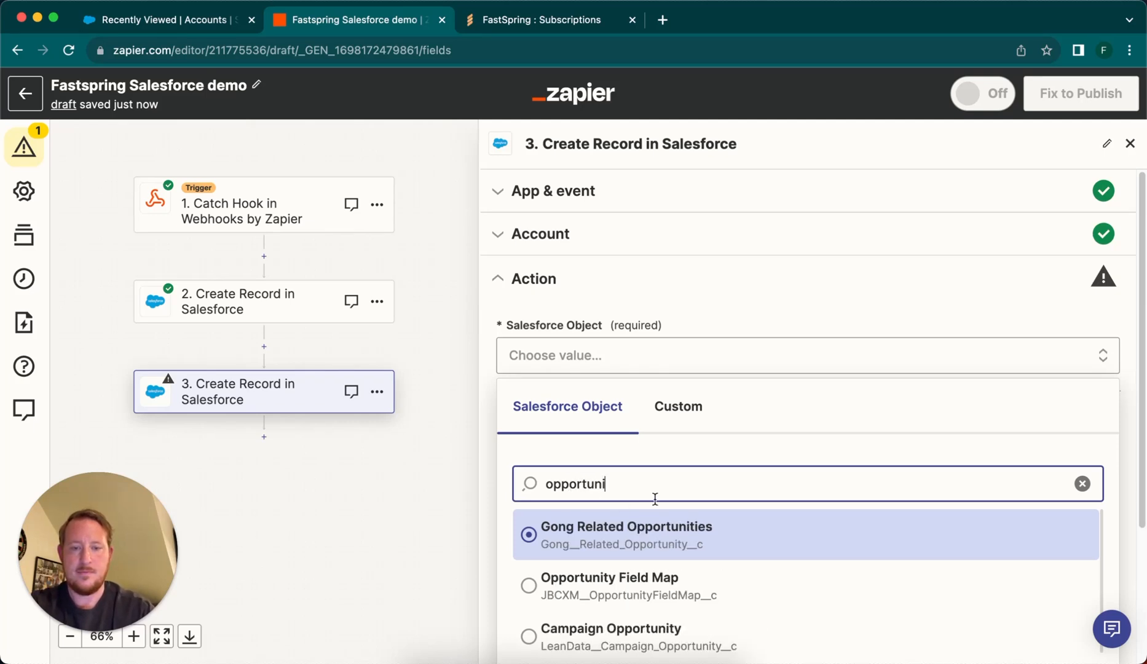
{"action": "scroll", "coordinate": [654, 500], "scroll_direction": "down", "scroll_amount": 3}
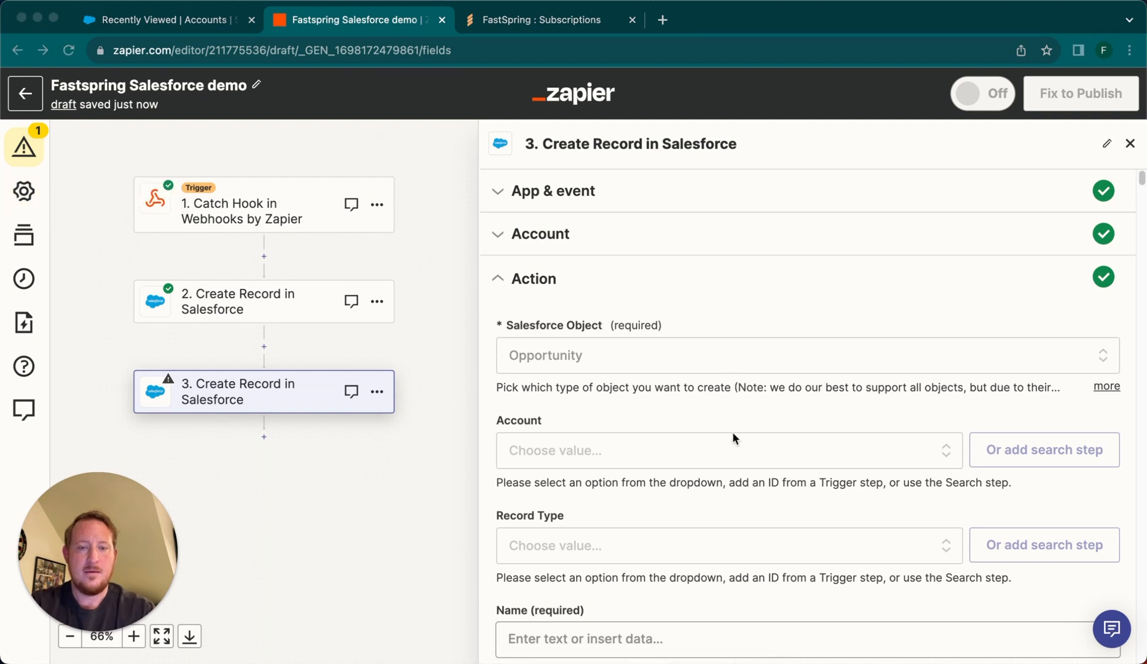
Step: Map the opportunity's Account to the ID returned by step 2, Create Record in Salesforce, as a custom value
{"action": "scroll", "coordinate": [732, 432], "scroll_direction": "down", "scroll_amount": 3}
{"action": "scroll", "coordinate": [732, 433], "scroll_direction": "down", "scroll_amount": 1}
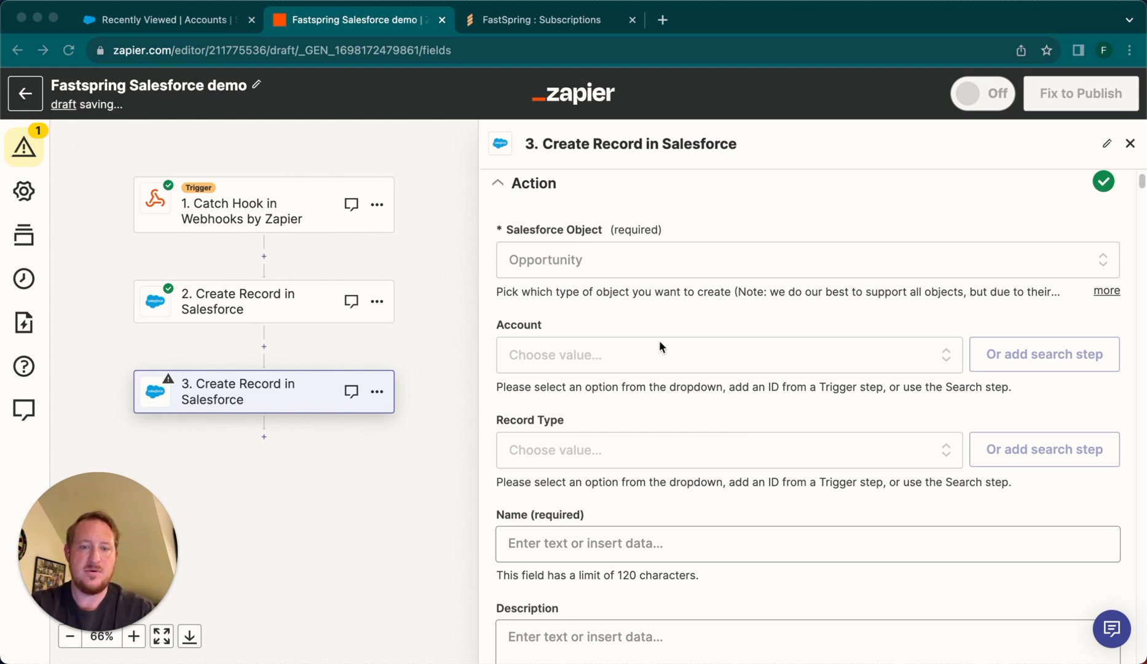
{"action": "left_click", "coordinate": [651, 364]}
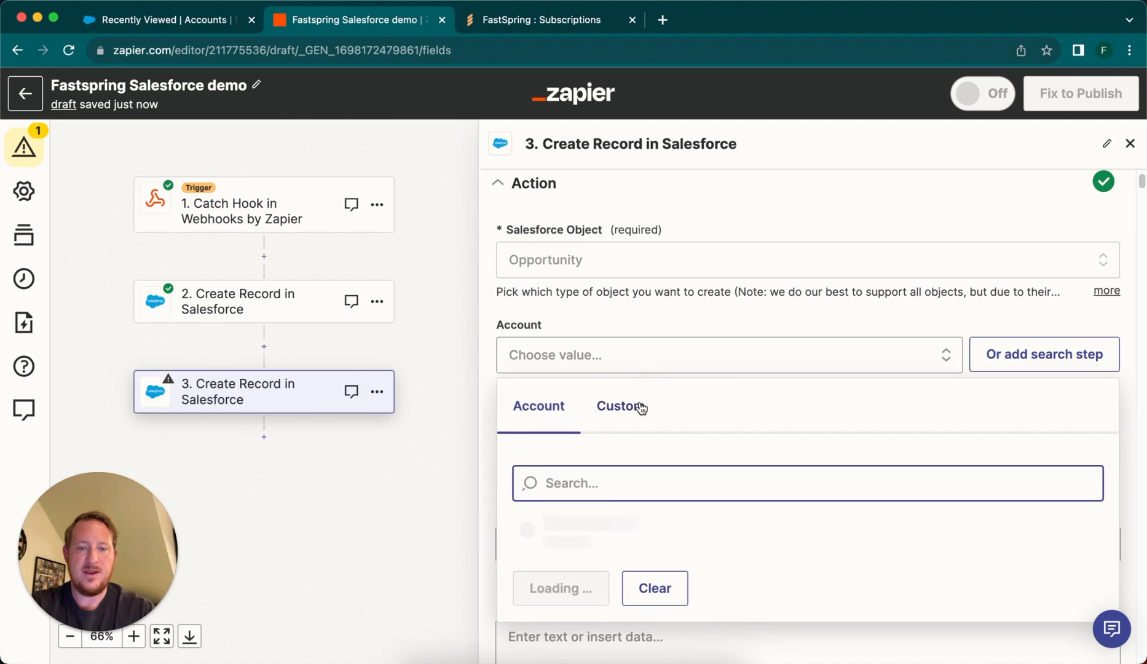
{"action": "scroll", "coordinate": [638, 457], "scroll_direction": "down", "scroll_amount": 1}
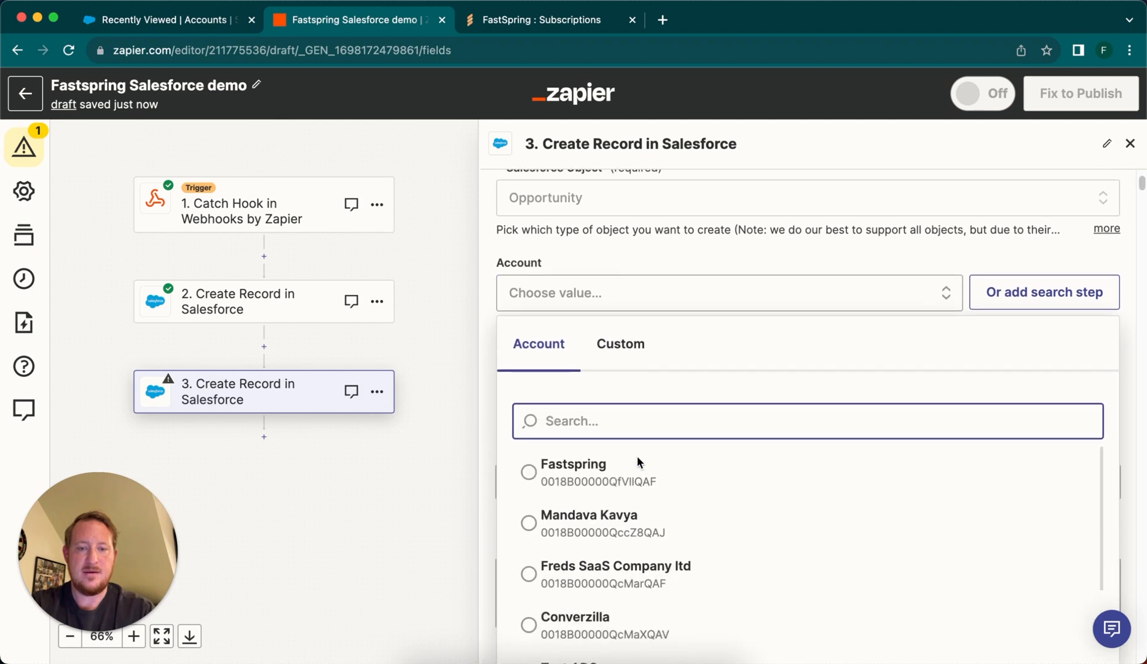
{"action": "left_click", "coordinate": [633, 349]}
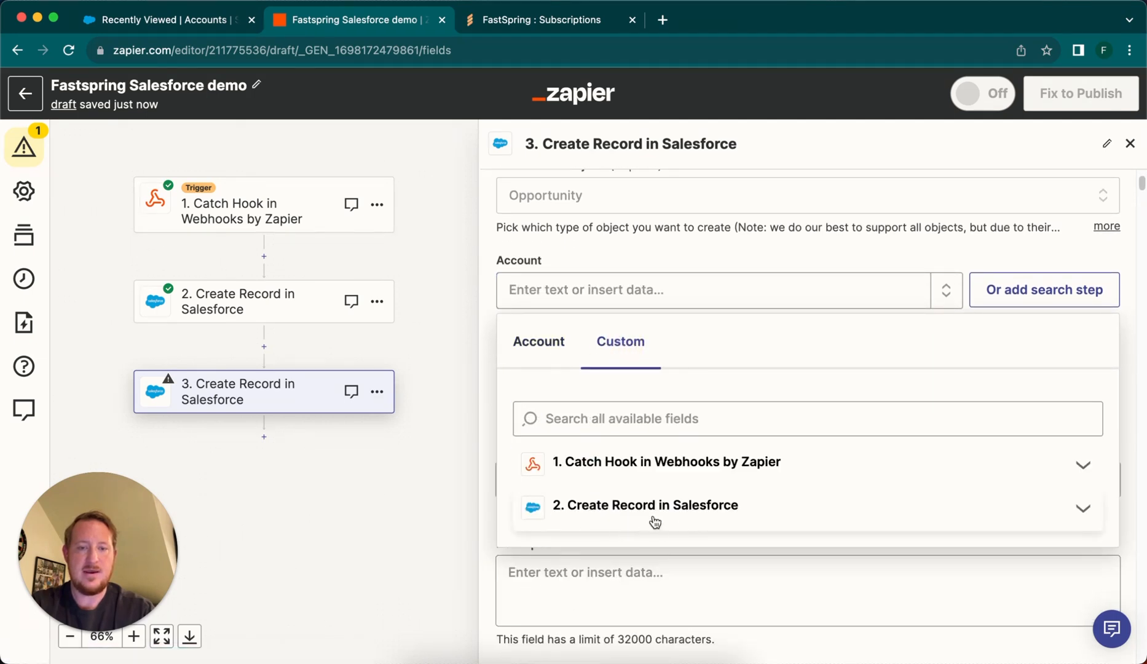
{"action": "scroll", "coordinate": [664, 515], "scroll_direction": "down", "scroll_amount": 1}
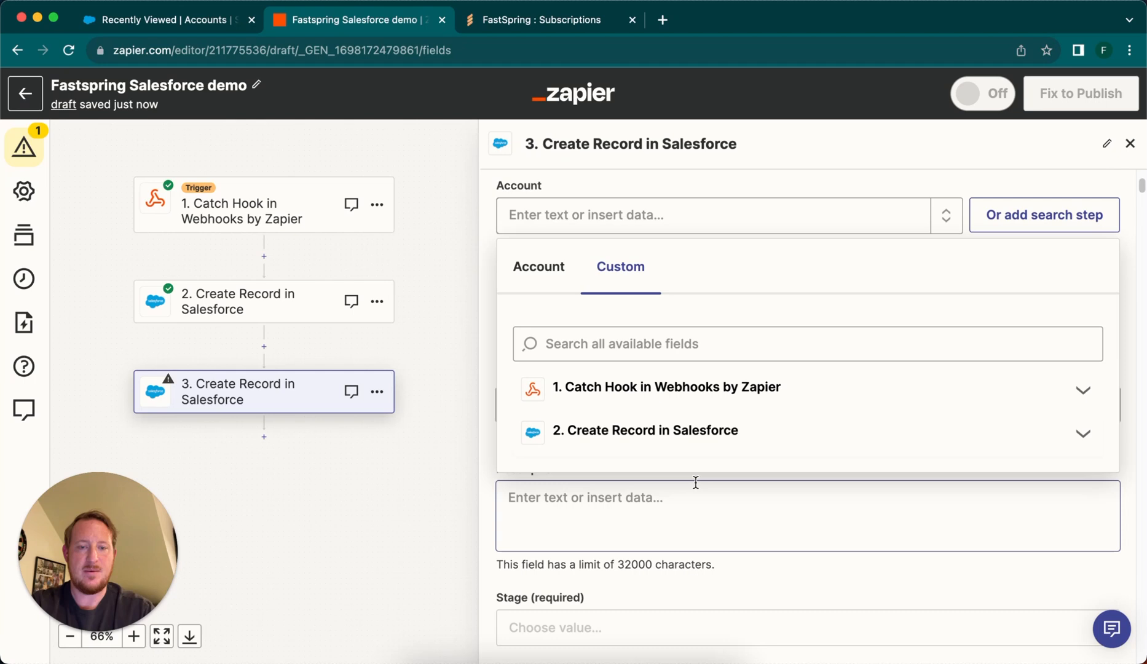
{"action": "left_click", "coordinate": [673, 430]}
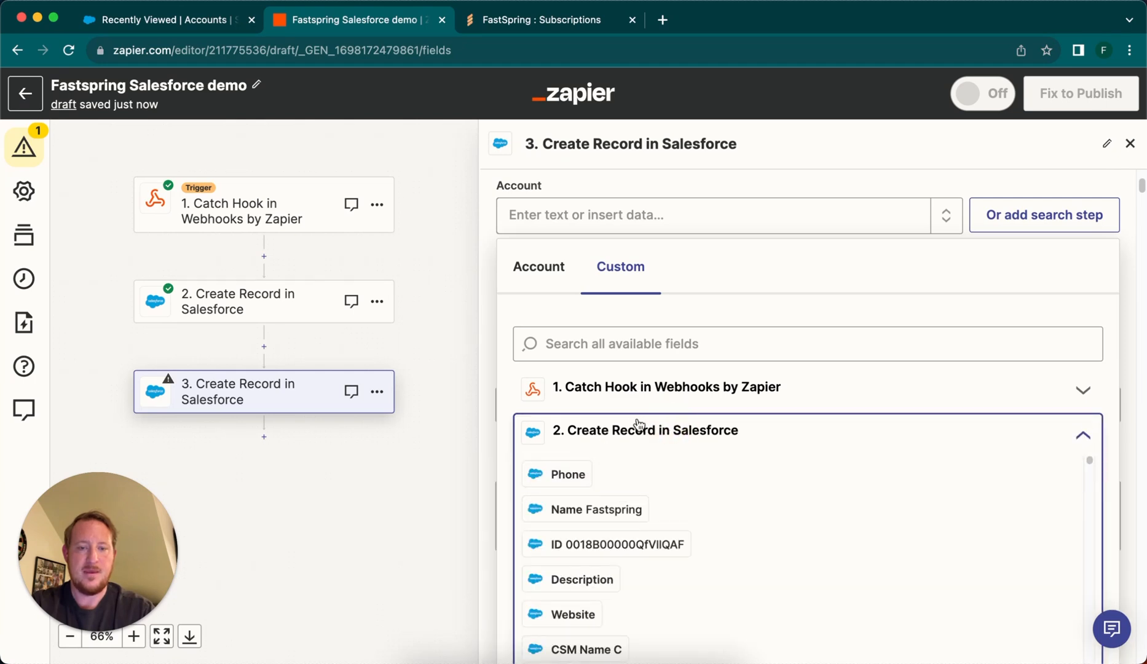
{"action": "left_click", "coordinate": [632, 550]}
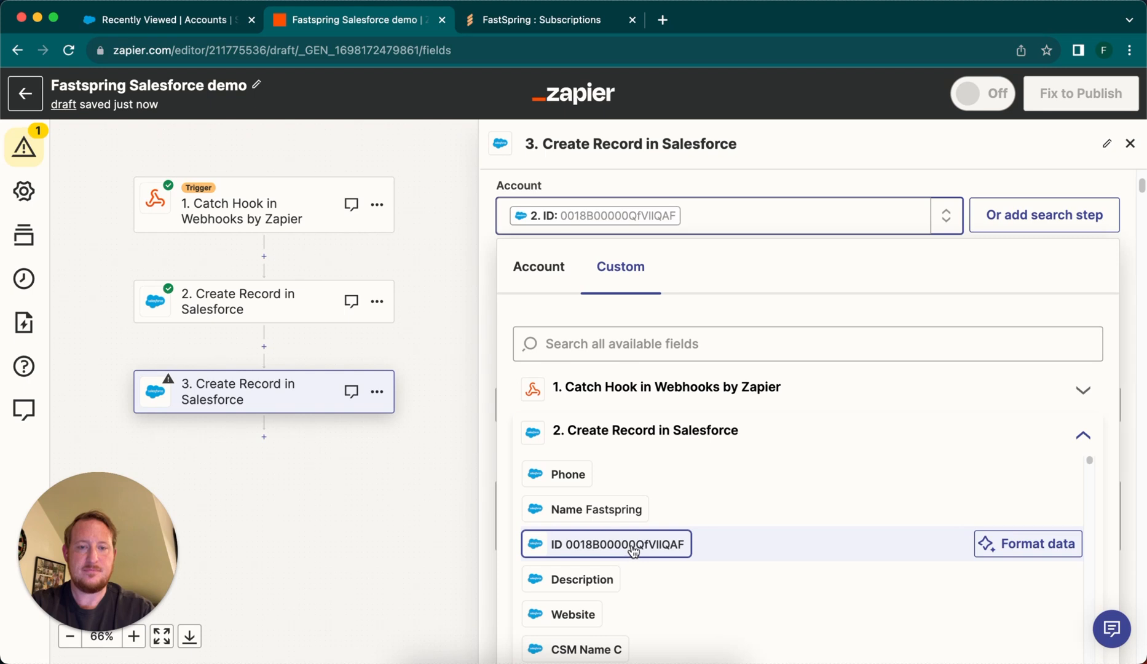
{"action": "left_click", "coordinate": [969, 174]}
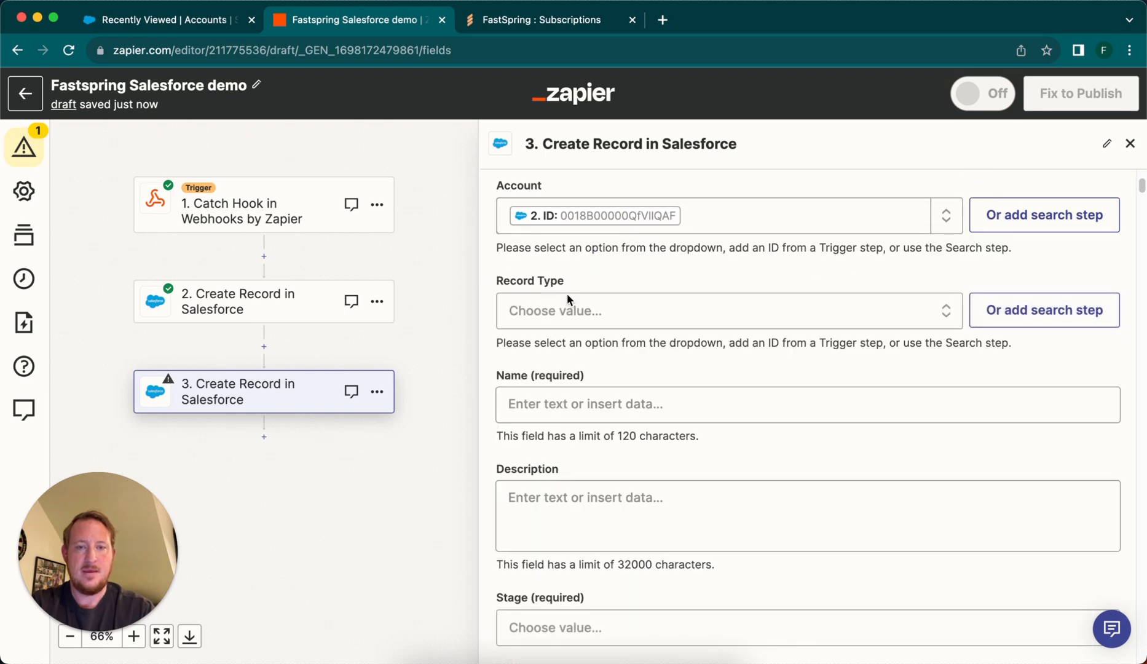
Step: Fill the opportunity's Name with the Data Reference value from the Catch Hook step, searching the available fields for "reference"
{"action": "scroll", "coordinate": [718, 383], "scroll_direction": "down", "scroll_amount": 2}
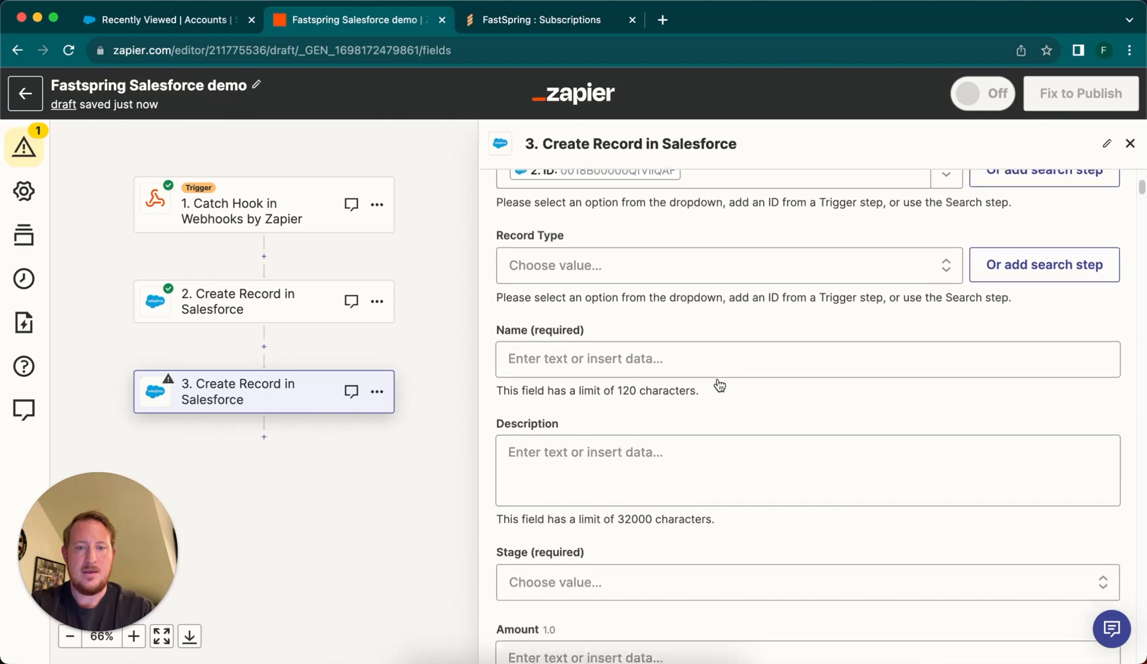
{"action": "scroll", "coordinate": [719, 385], "scroll_direction": "down", "scroll_amount": 1}
{"action": "left_click", "coordinate": [530, 348]}
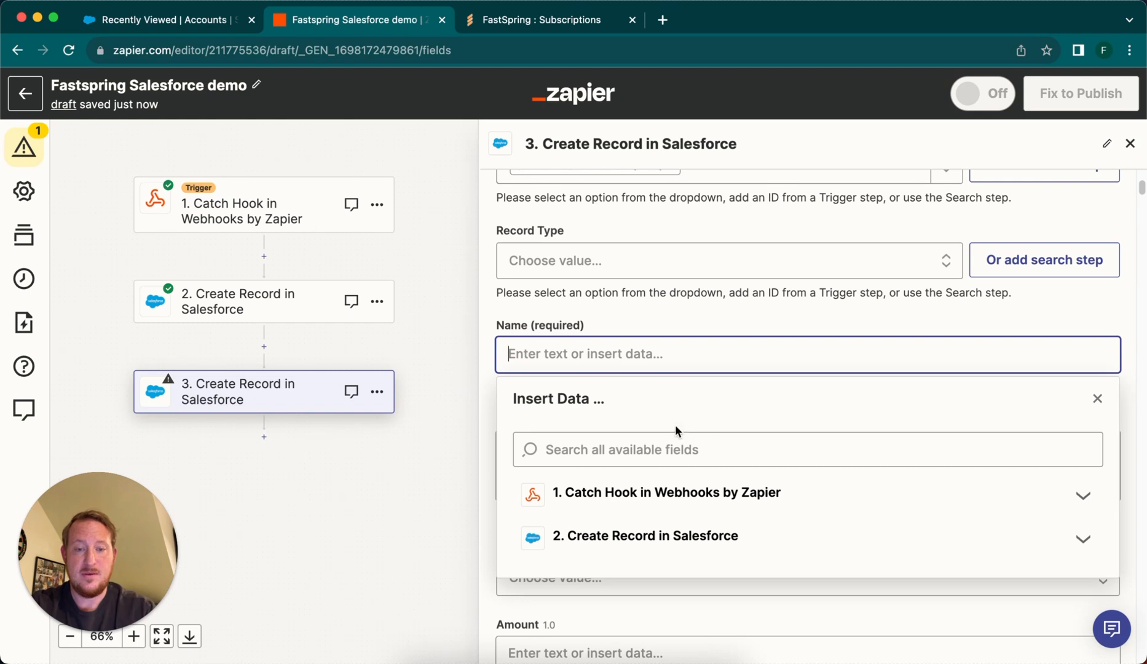
{"action": "left_click", "coordinate": [729, 501]}
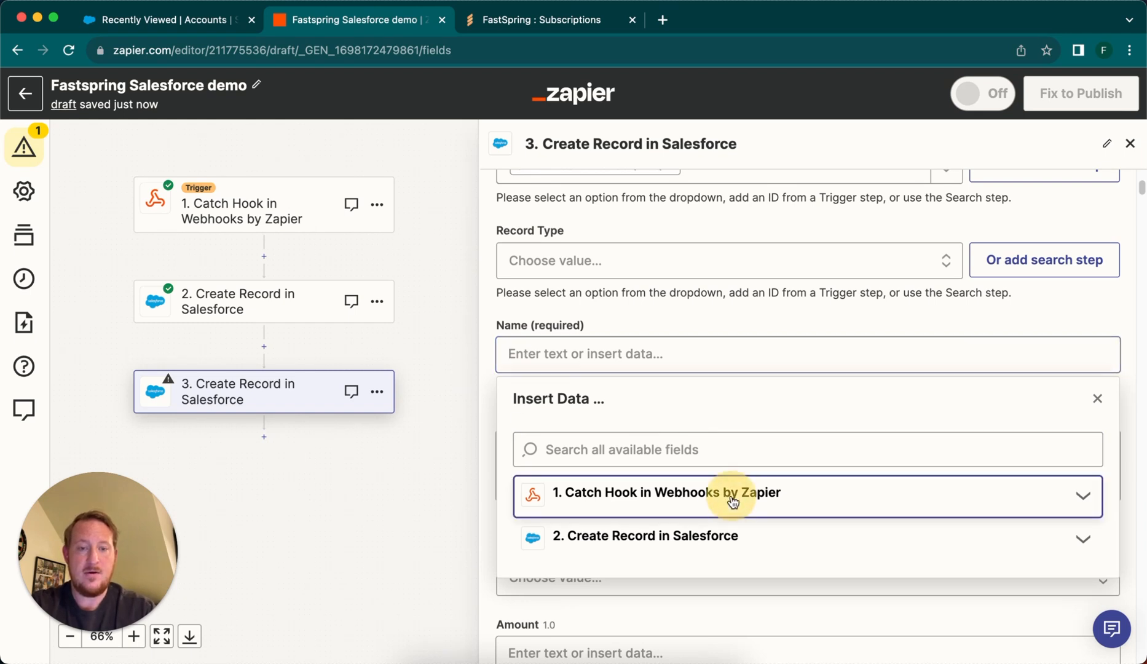
{"action": "scroll", "coordinate": [730, 370], "scroll_direction": "down", "scroll_amount": 3}
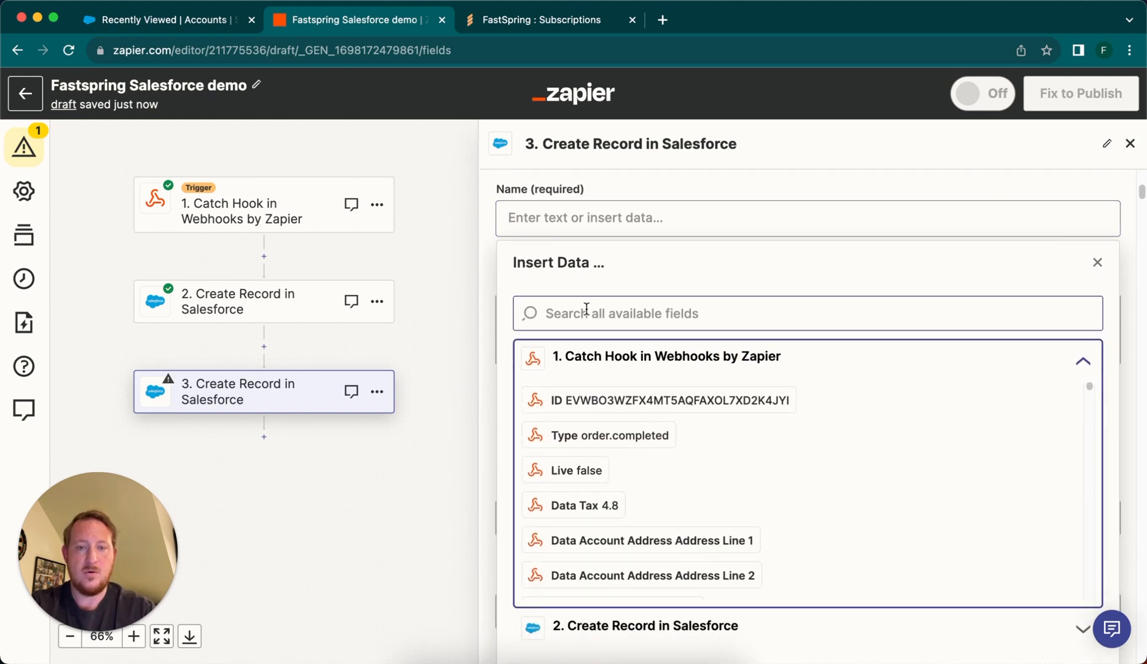
{"action": "left_click", "coordinate": [583, 311]}
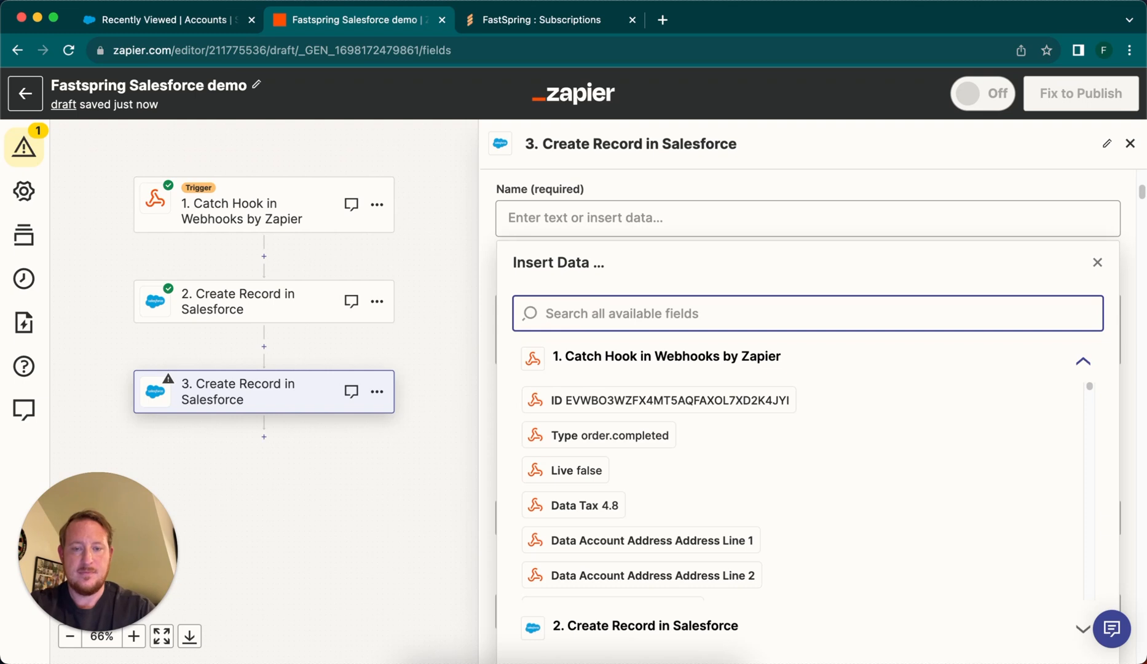
{"action": "type", "text": "reference"}
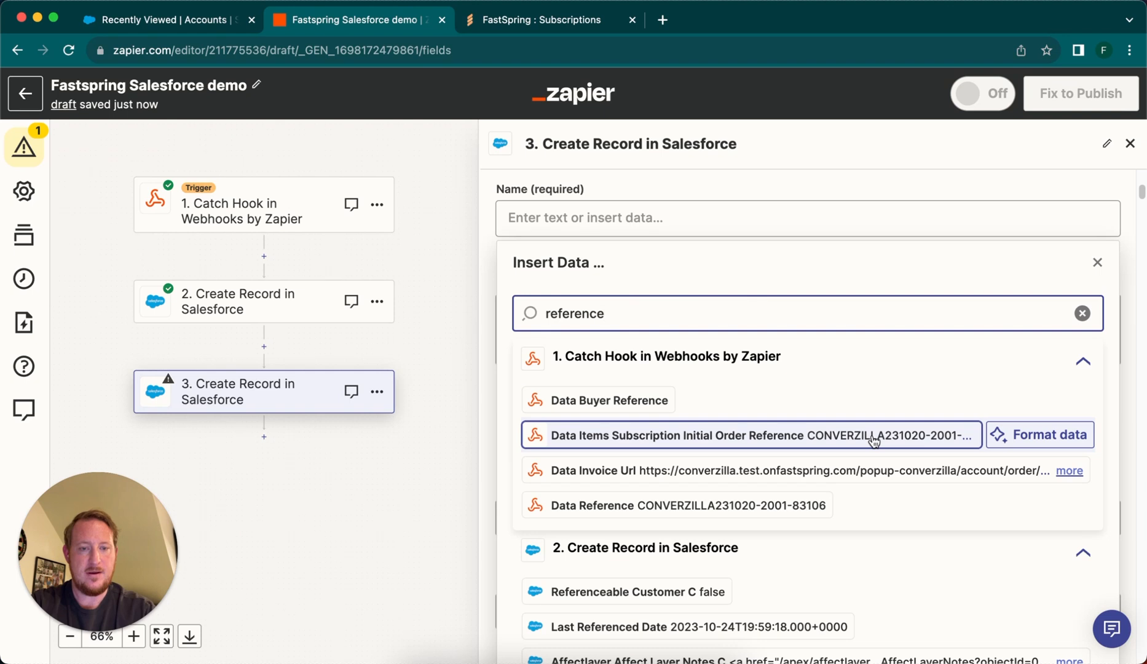
{"action": "left_click", "coordinate": [744, 511]}
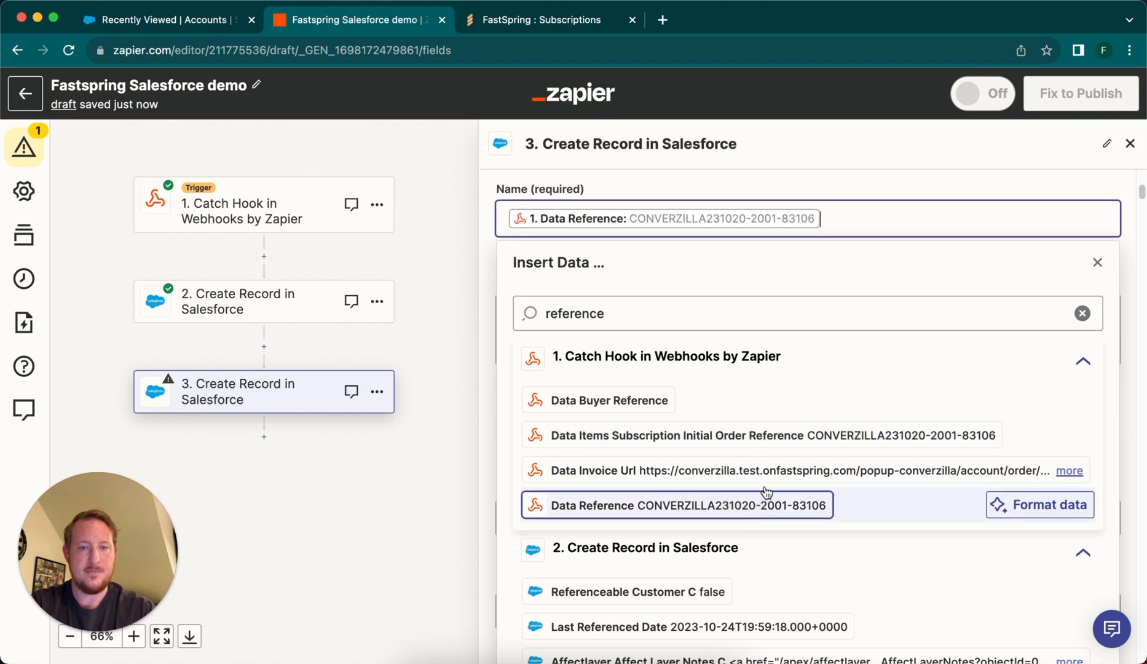
{"action": "left_click", "coordinate": [1028, 156]}
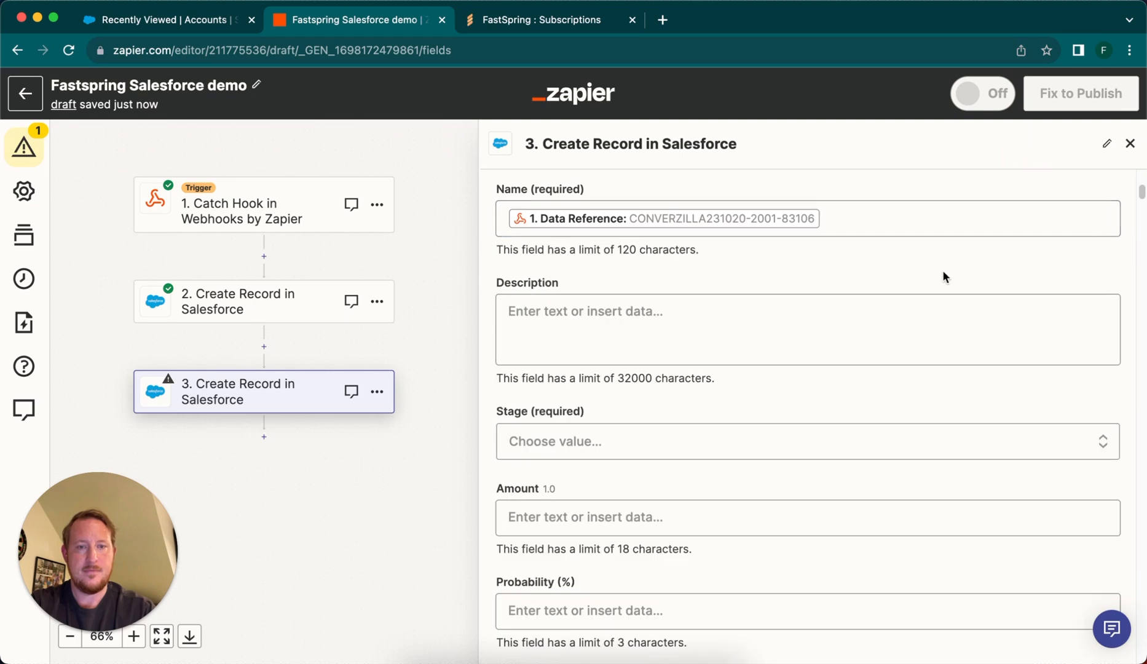
Step: Leave the opportunity's Description empty and set its Stage to Closed Won
{"action": "scroll", "coordinate": [584, 393], "scroll_direction": "down", "scroll_amount": 1}
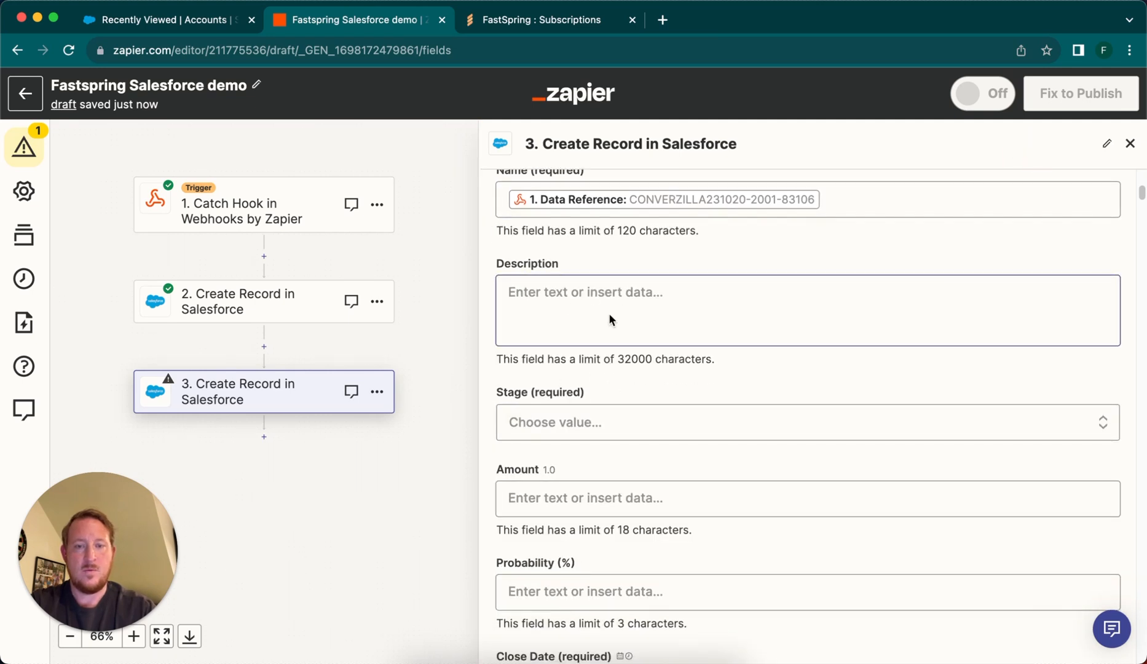
{"action": "scroll", "coordinate": [584, 301], "scroll_direction": "down", "scroll_amount": 1}
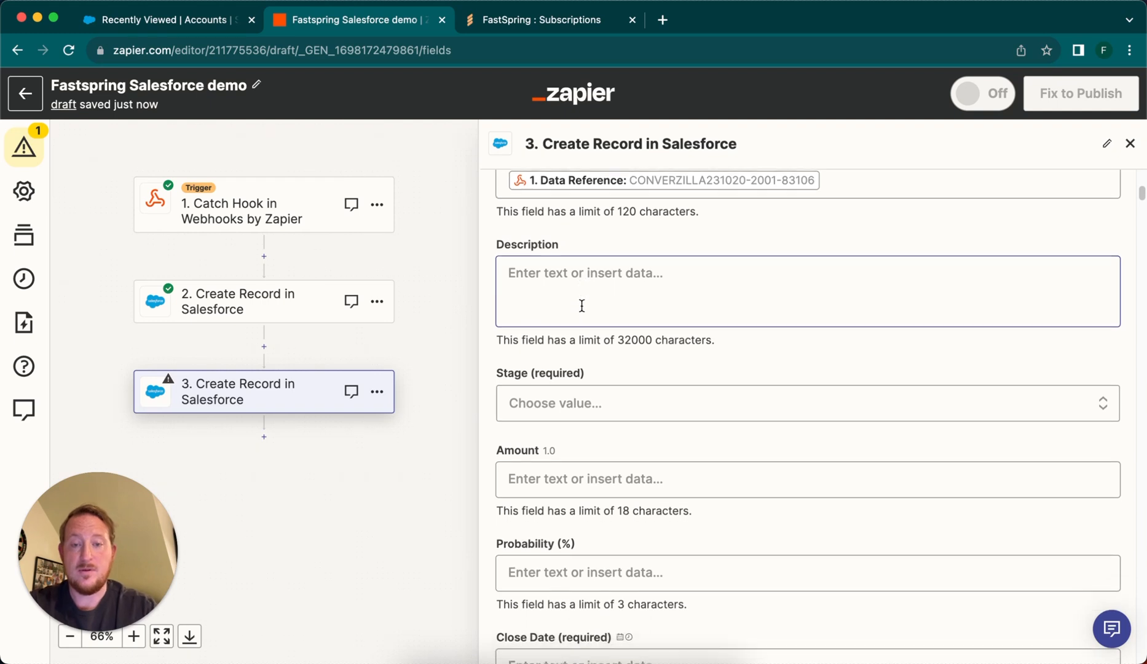
{"action": "scroll", "coordinate": [626, 299], "scroll_direction": "down", "scroll_amount": 4}
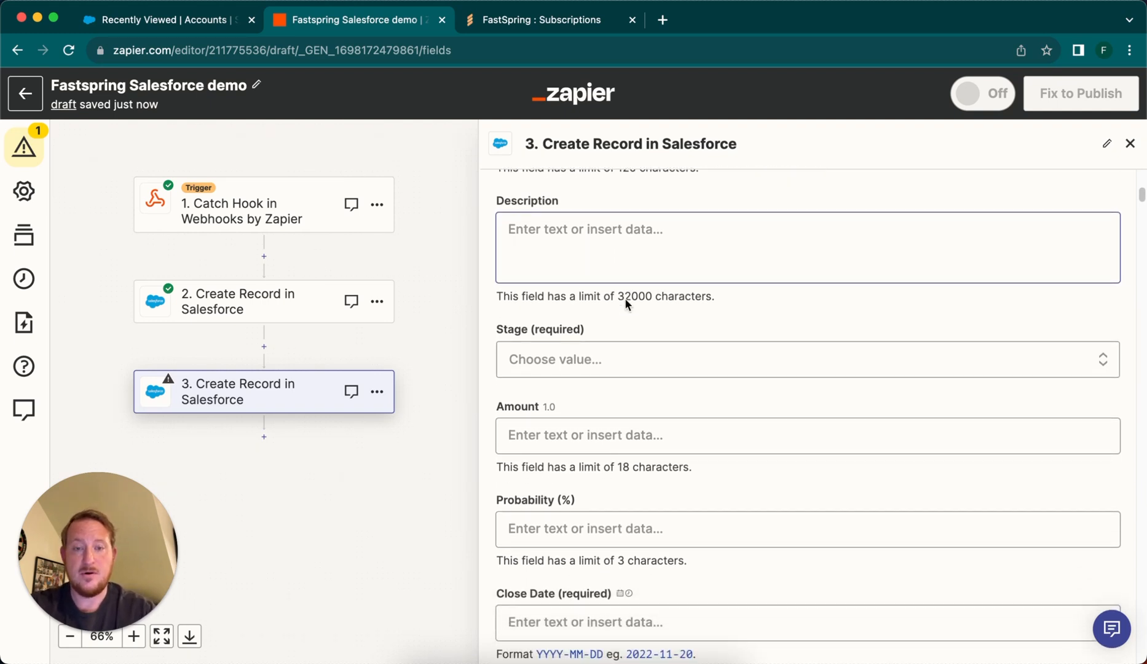
{"action": "scroll", "coordinate": [627, 354], "scroll_direction": "down", "scroll_amount": 3}
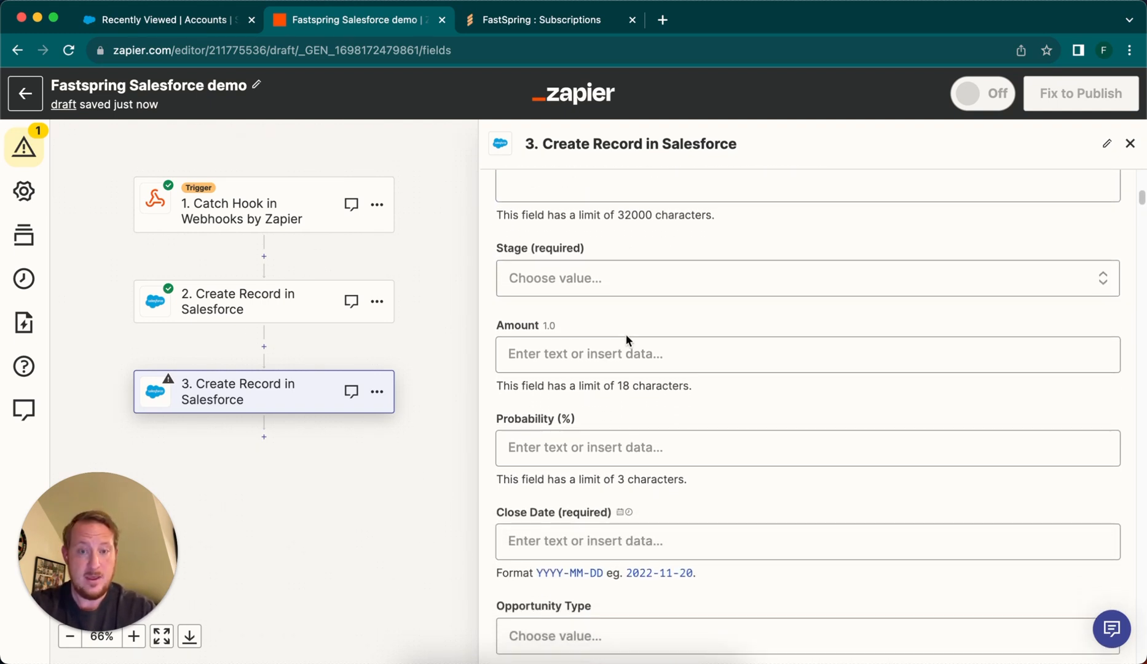
{"action": "left_click", "coordinate": [618, 281]}
{"action": "scroll", "coordinate": [635, 391], "scroll_direction": "down", "scroll_amount": 2}
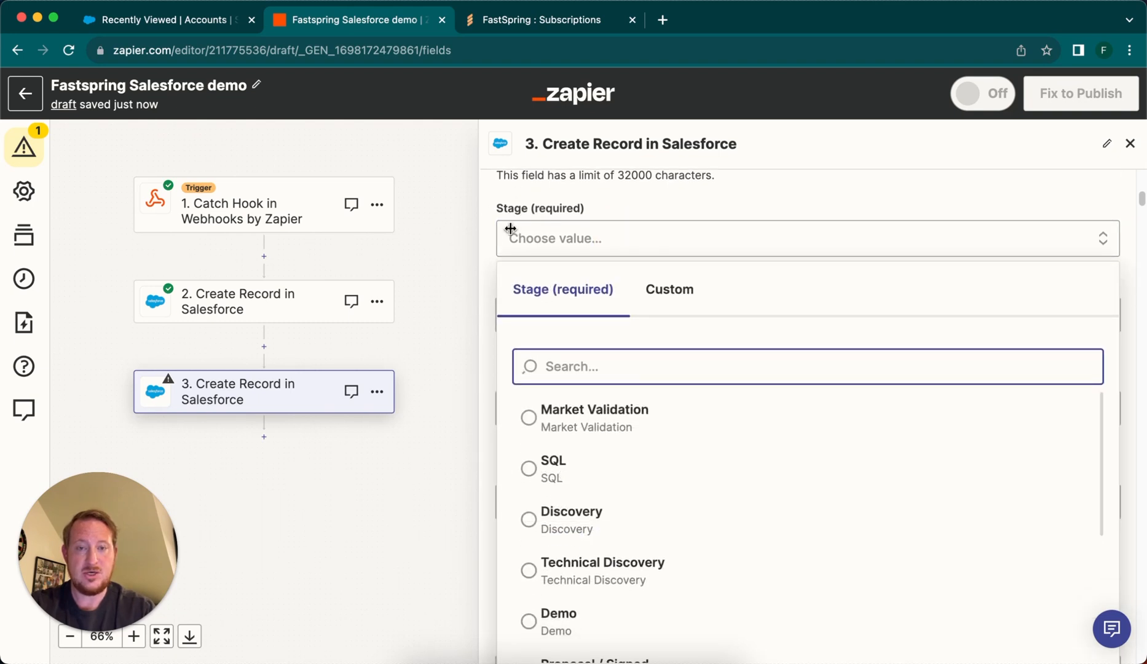
{"action": "scroll", "coordinate": [578, 577], "scroll_direction": "down", "scroll_amount": 3}
{"action": "scroll", "coordinate": [584, 565], "scroll_direction": "down", "scroll_amount": 8}
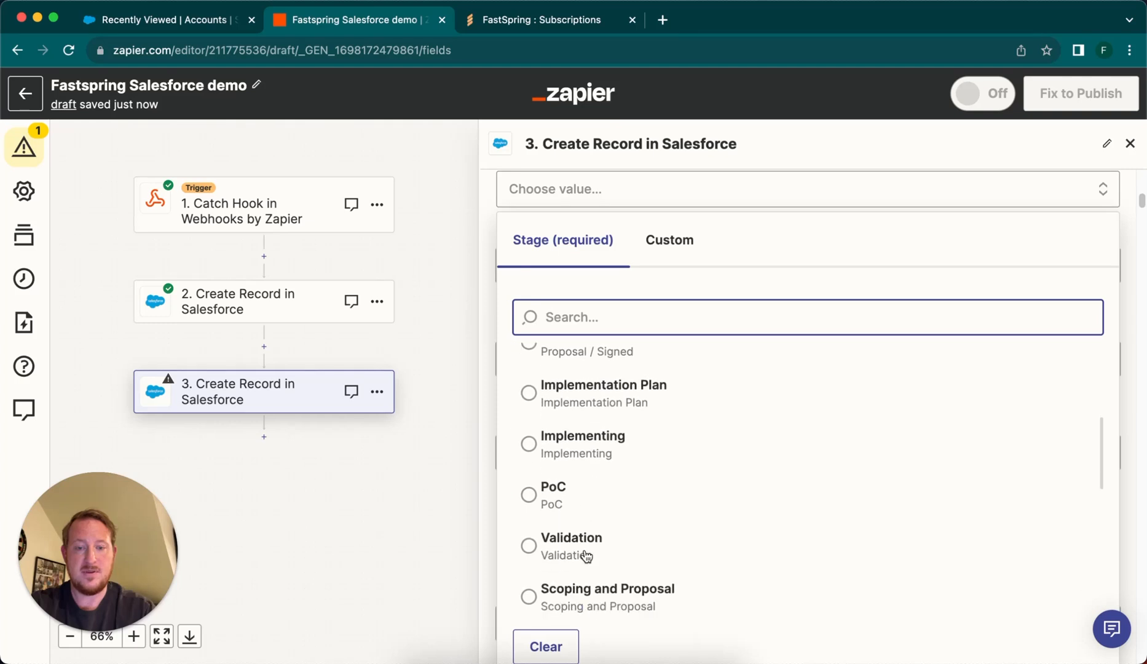
{"action": "scroll", "coordinate": [586, 524], "scroll_direction": "down", "scroll_amount": 5}
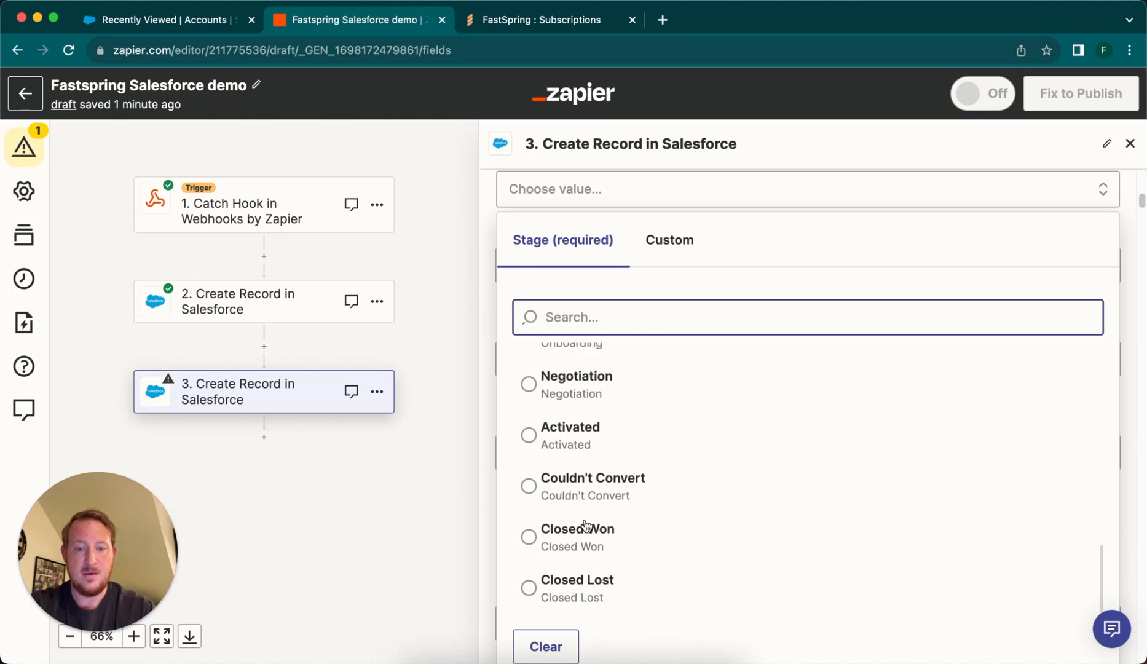
{"action": "left_click", "coordinate": [619, 530]}
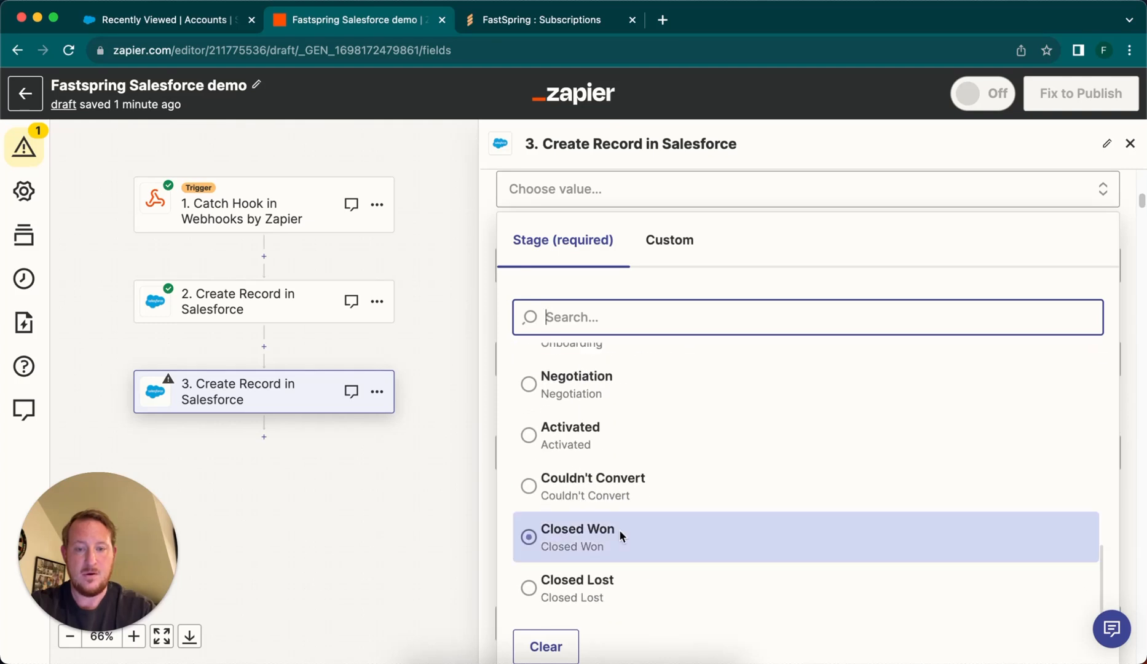
{"action": "left_click", "coordinate": [530, 538]}
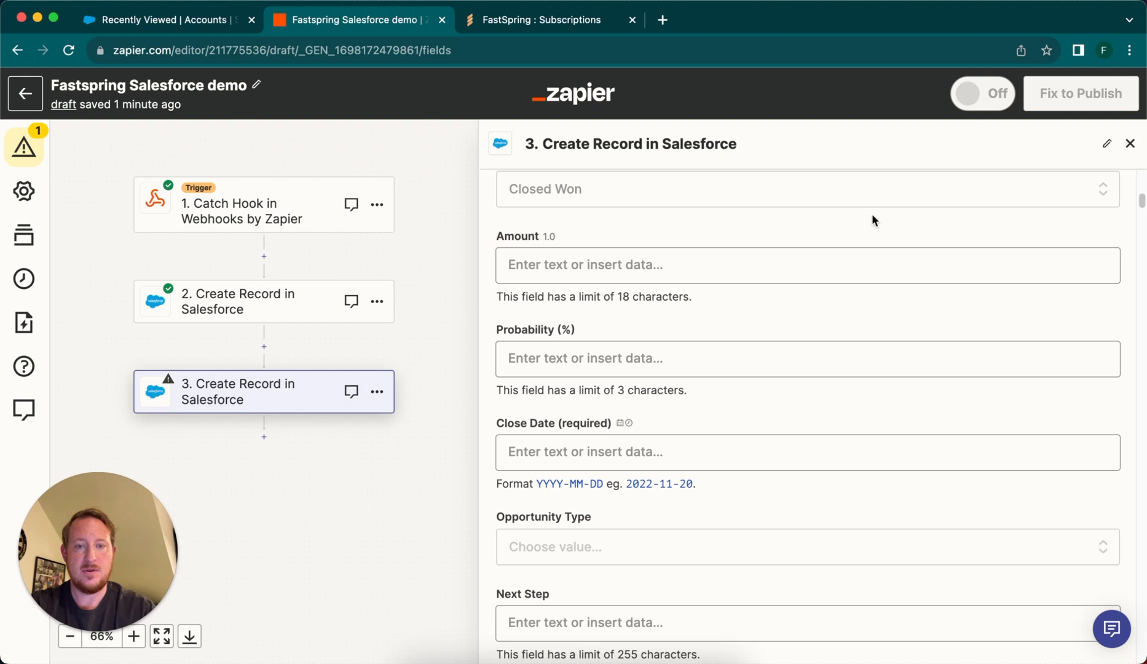
Step: For the opportunity's Amount, search the Catch Hook fields for payout data, narrowing the query to "data payout in t"
{"action": "scroll", "coordinate": [751, 219], "scroll_direction": "up", "scroll_amount": 2}
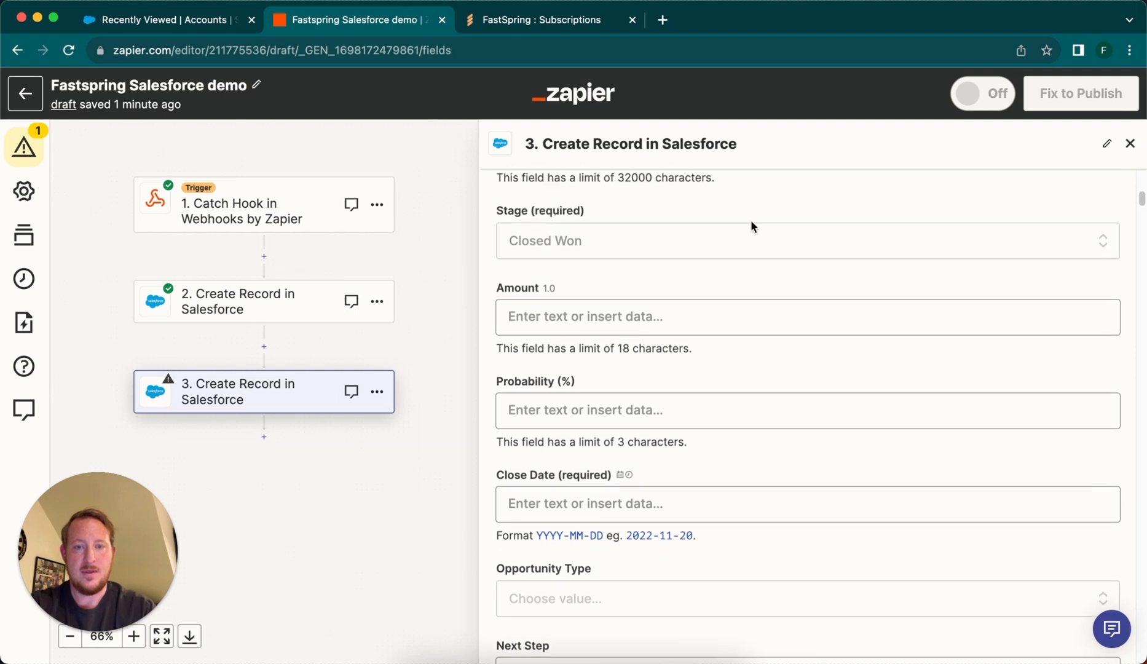
{"action": "left_click", "coordinate": [571, 318]}
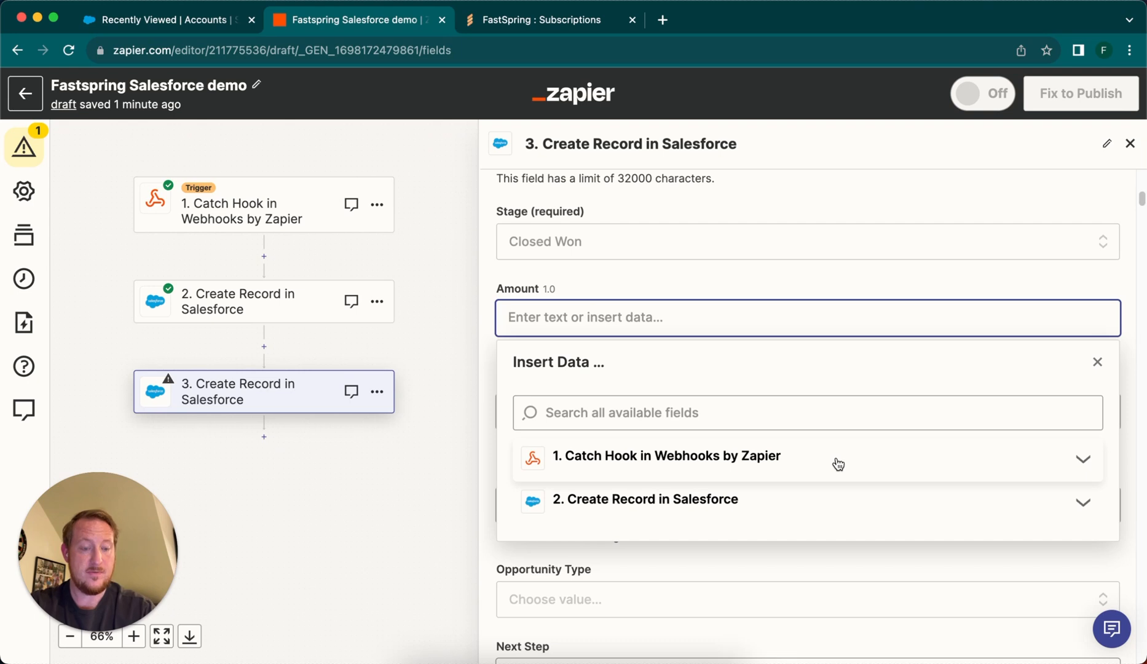
{"action": "left_click", "coordinate": [750, 458]}
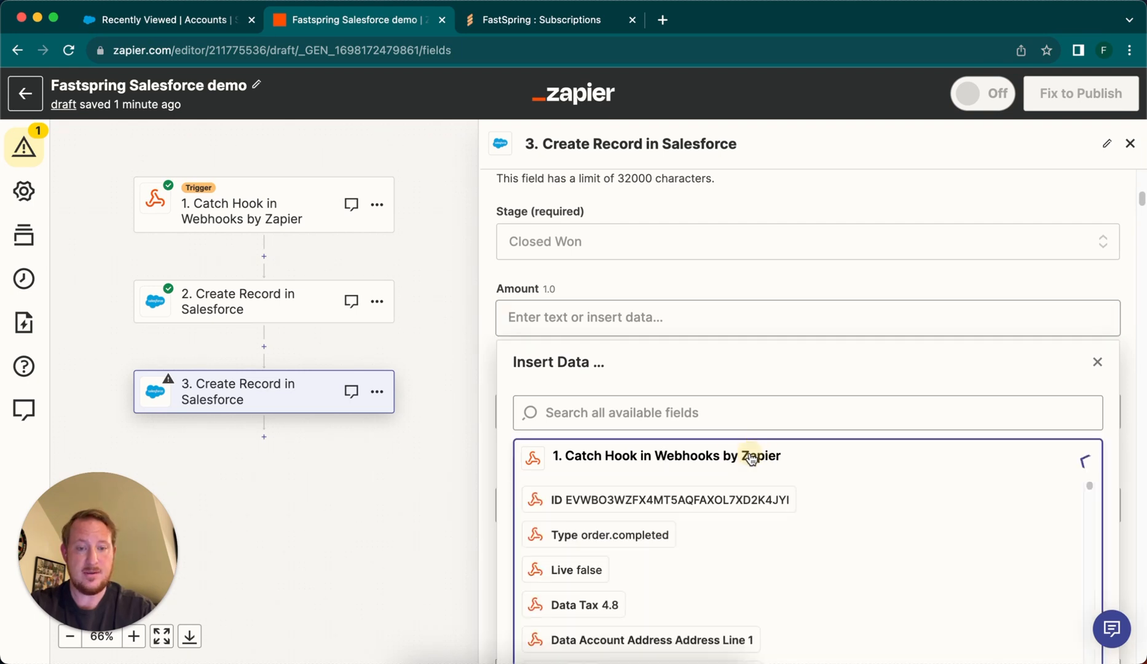
{"action": "scroll", "coordinate": [768, 380], "scroll_direction": "down", "scroll_amount": 5}
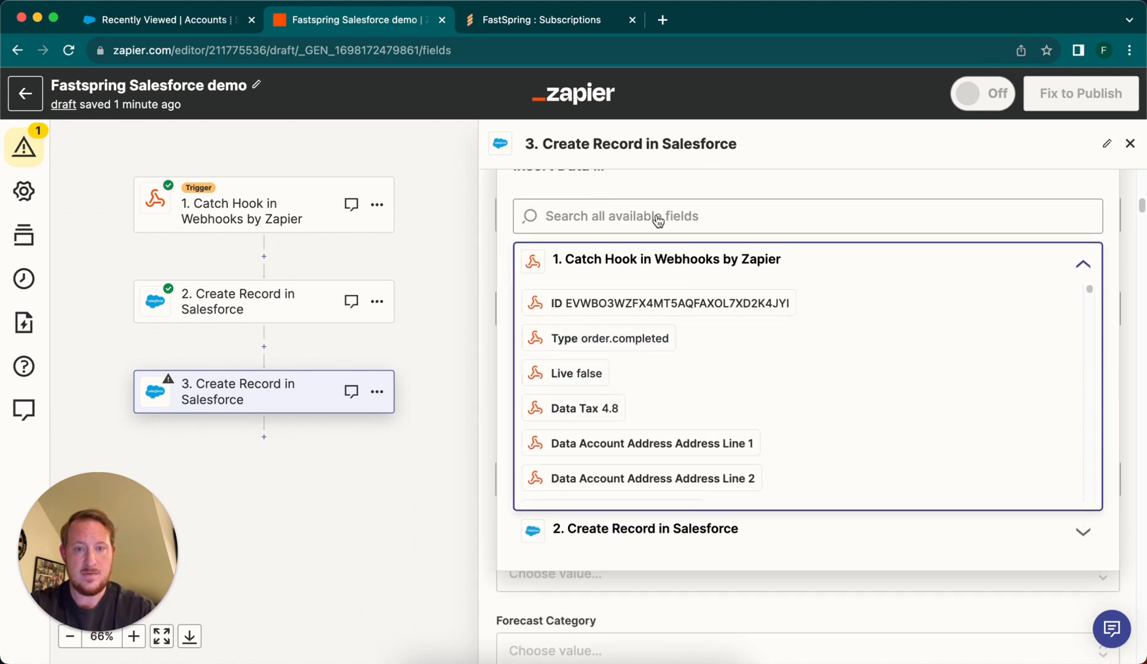
{"action": "left_click", "coordinate": [575, 215]}
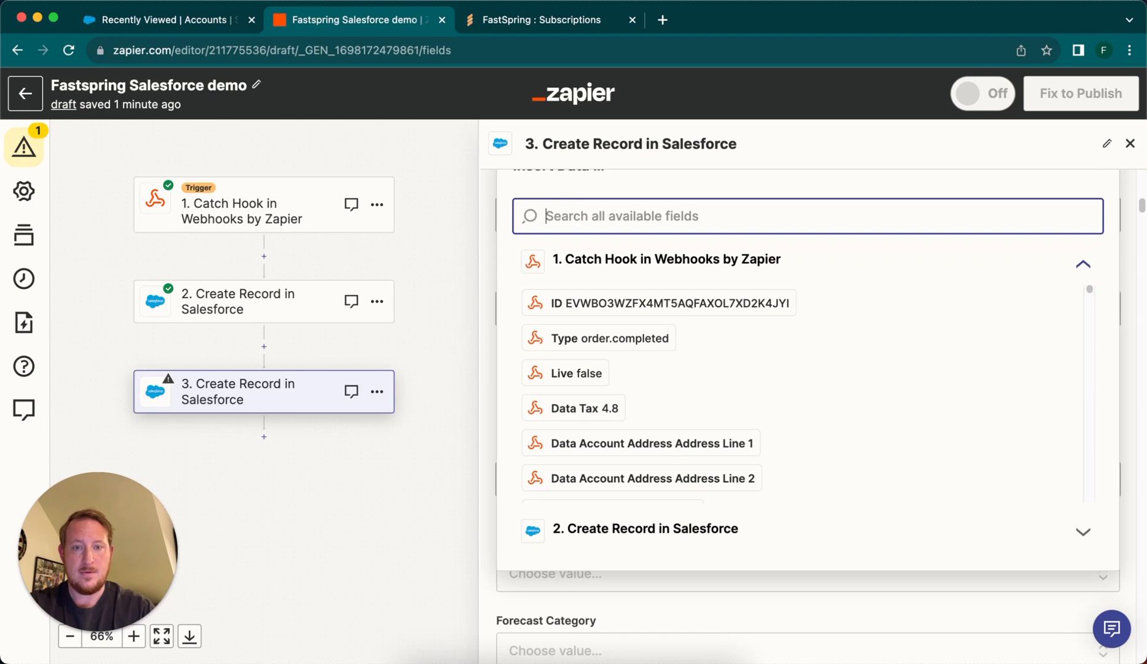
{"action": "type", "text": "da"}
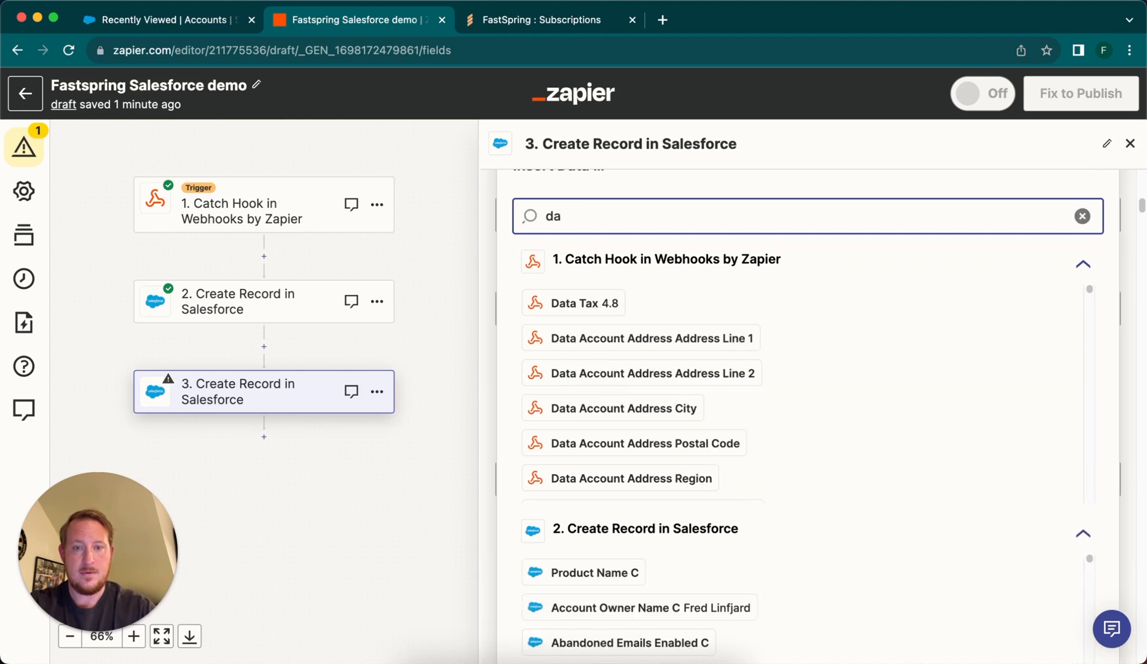
{"action": "type", "text": "ta pay"}
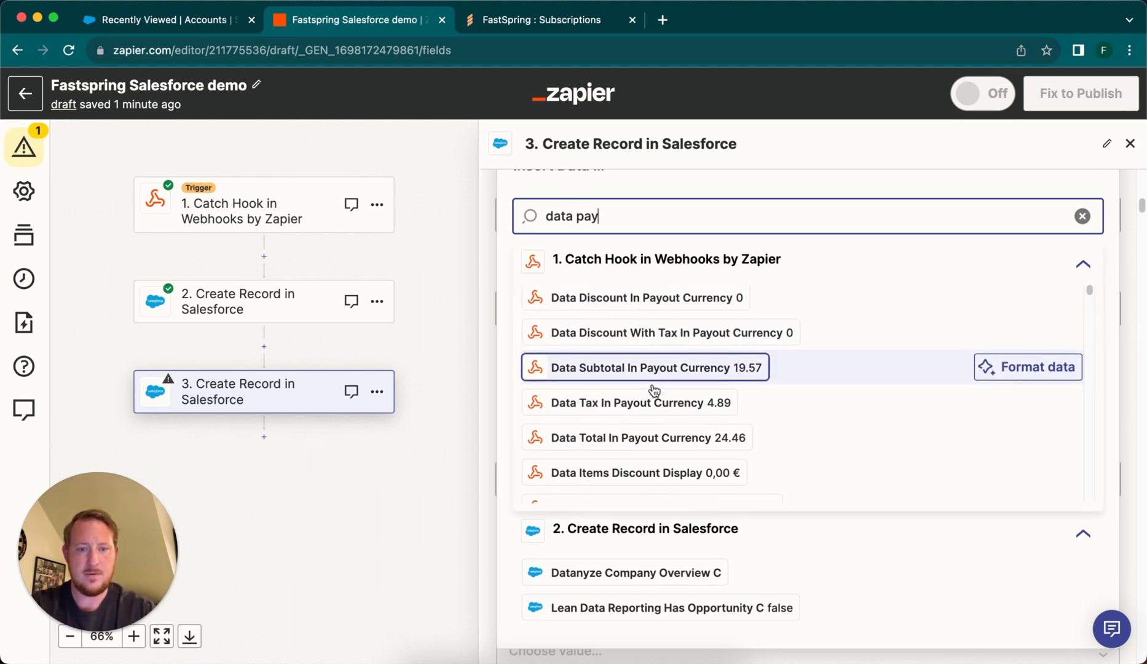
{"action": "scroll", "coordinate": [545, 389], "scroll_direction": "down", "scroll_amount": 2}
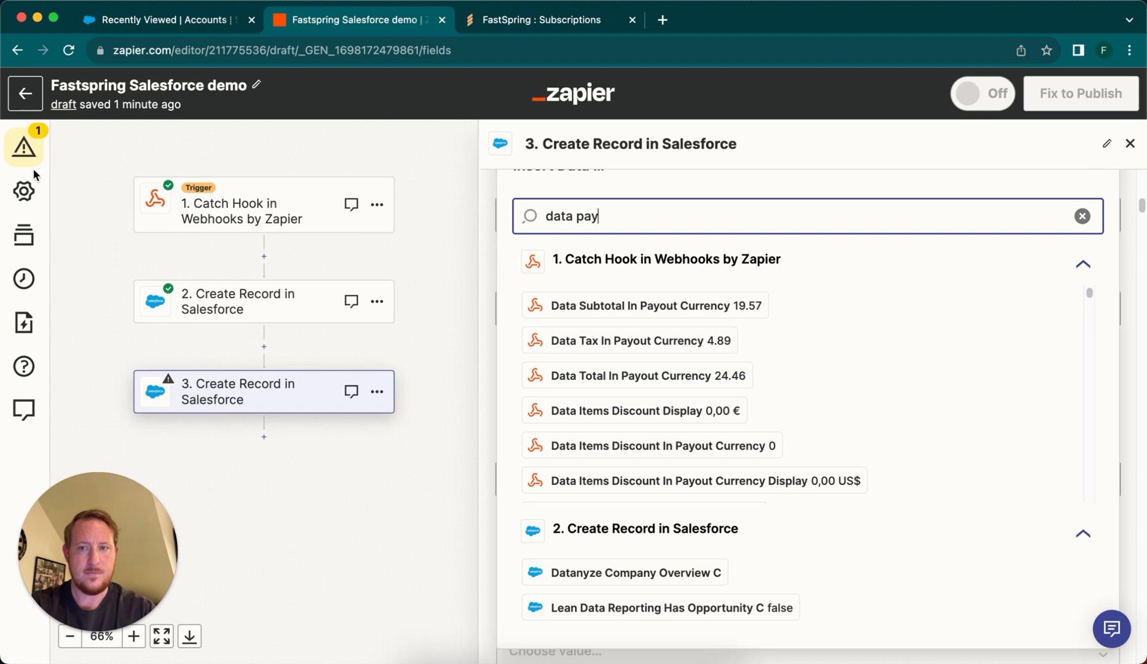
{"action": "left_click", "coordinate": [603, 214]}
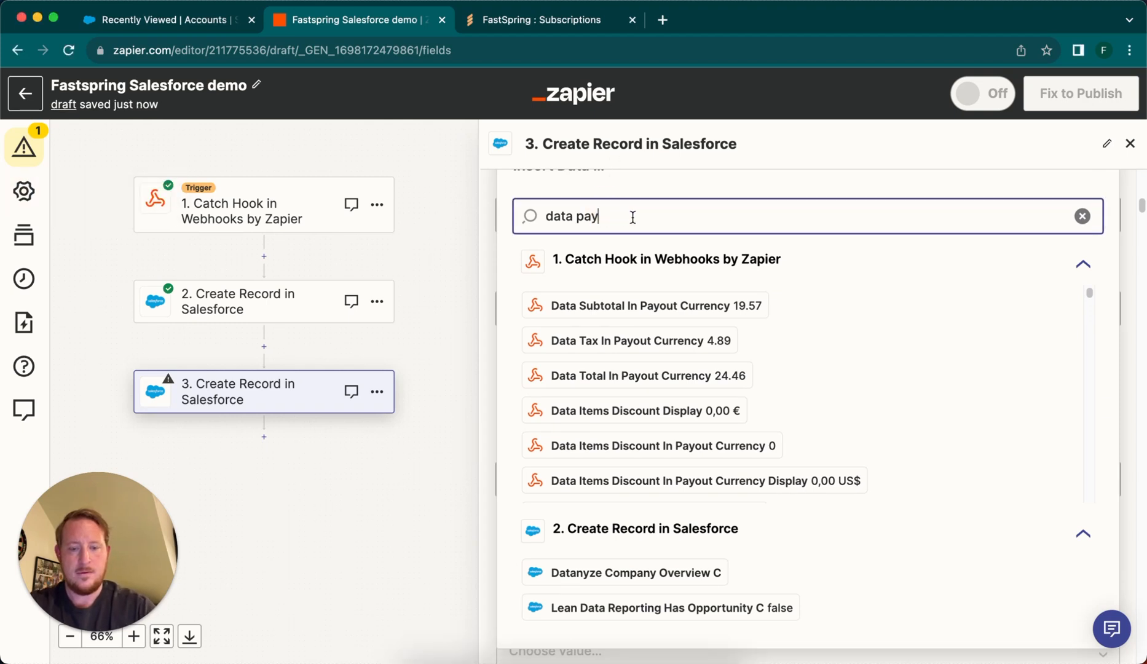
{"action": "type", "text": "out"}
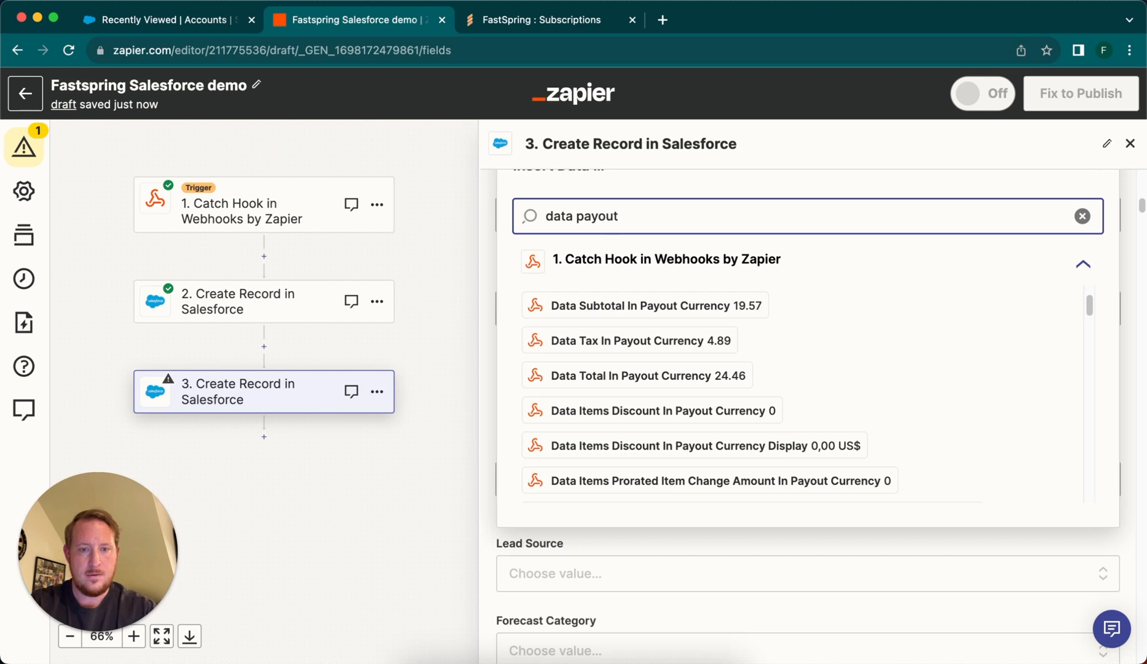
{"action": "type", "text": " in t"}
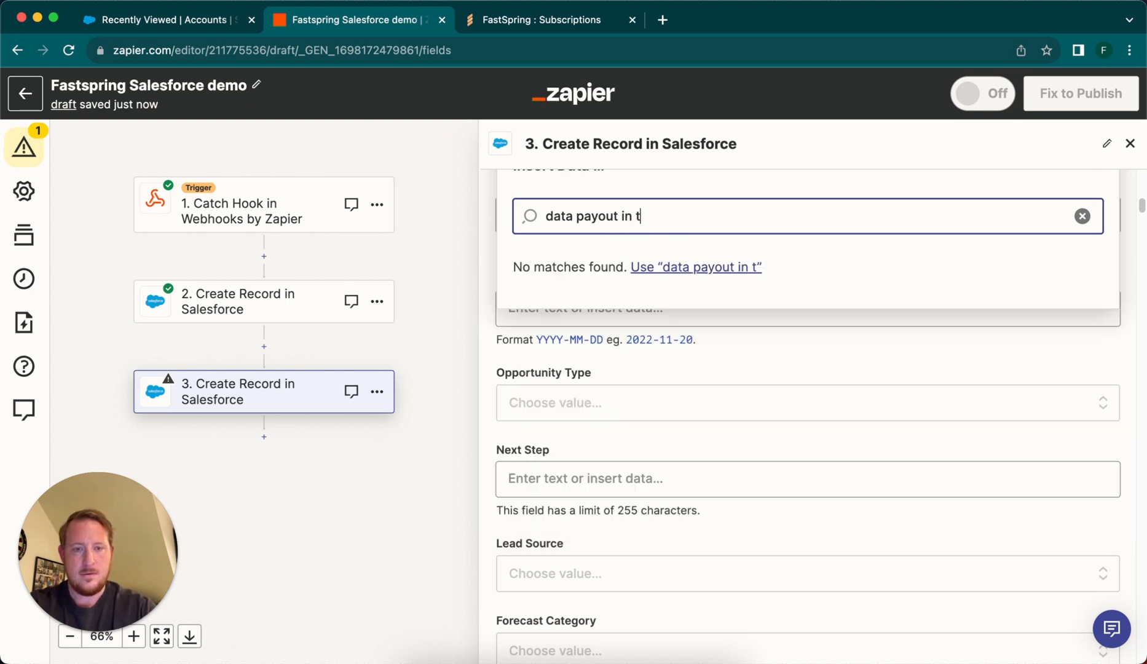
Step: Shorten the field search to "data payout" and map the opportunity's Amount to Data Total In Payout Currency from the Catch Hook step
{"action": "key", "text": "BackSpace"}
{"action": "key", "text": "BackSpace"}
{"action": "key", "text": "BackSpace"}
{"action": "key", "text": "BackSpace"}
{"action": "key", "text": "BackSpace"}
{"action": "key", "text": "BackSpace"}
{"action": "key", "text": "BackSpace"}
{"action": "key", "text": "BackSpace"}
{"action": "key", "text": "BackSpace"}
{"action": "key", "text": "BackSpace"}
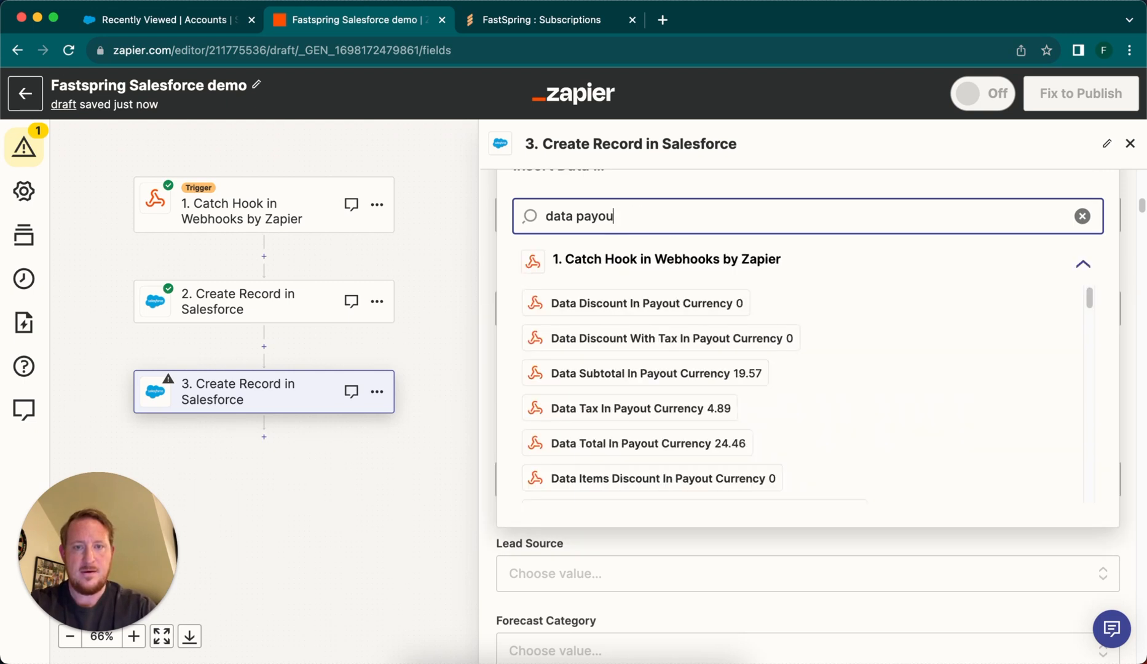
{"action": "type", "text": "pa"}
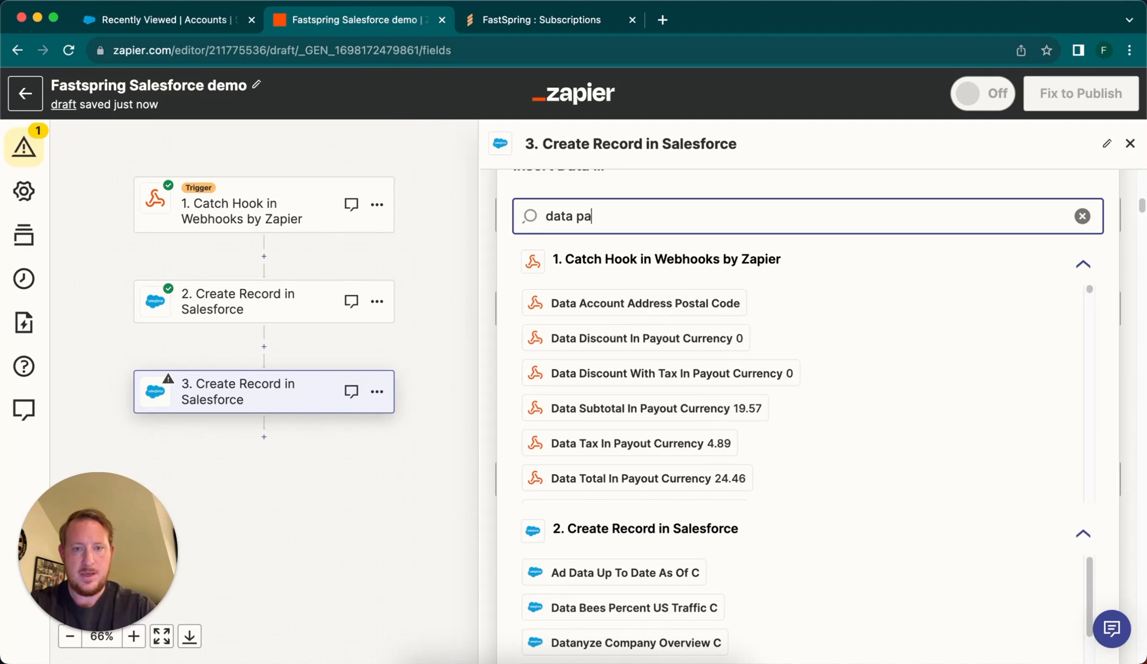
{"action": "type", "text": "yout"}
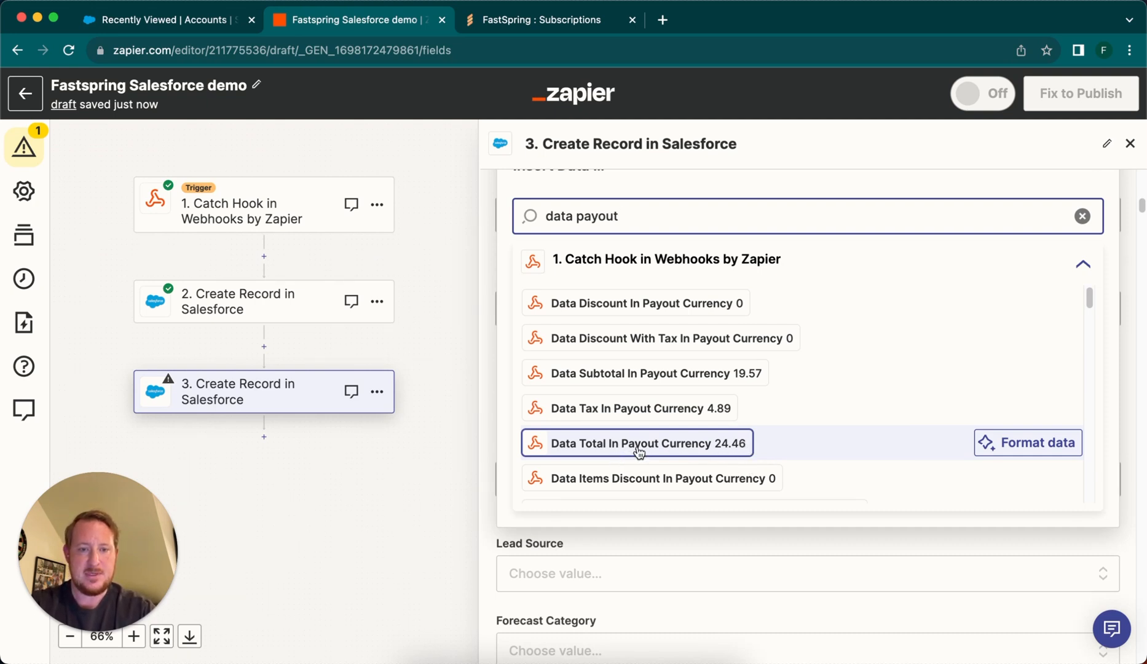
{"action": "left_click", "coordinate": [590, 449]}
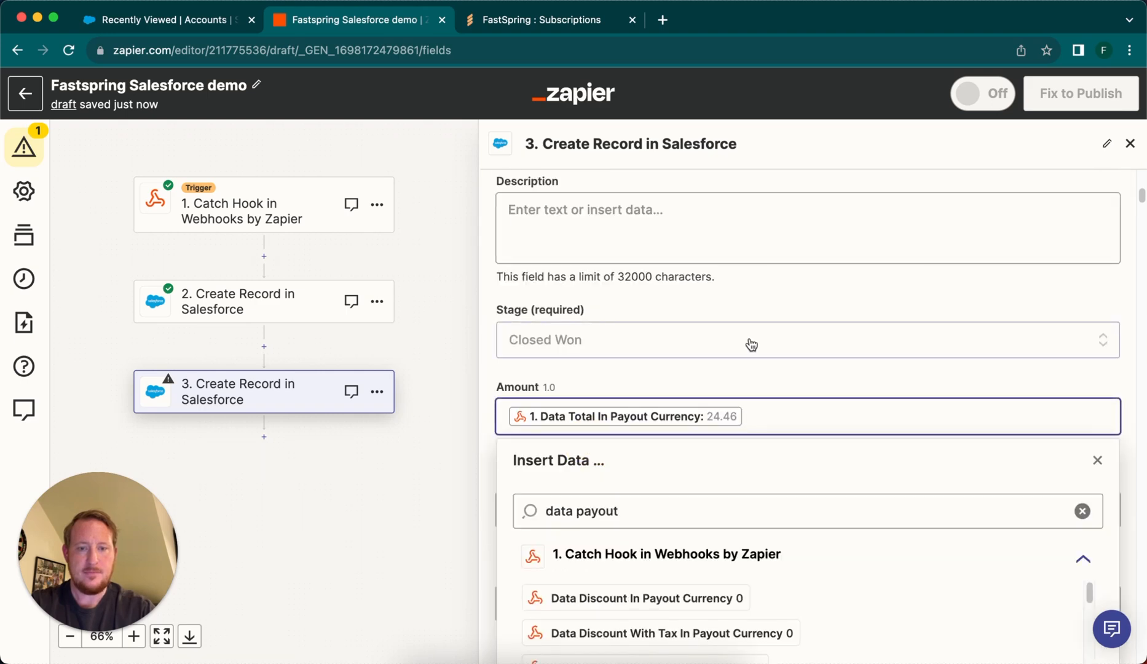
{"action": "scroll", "coordinate": [749, 343], "scroll_direction": "down", "scroll_amount": 4}
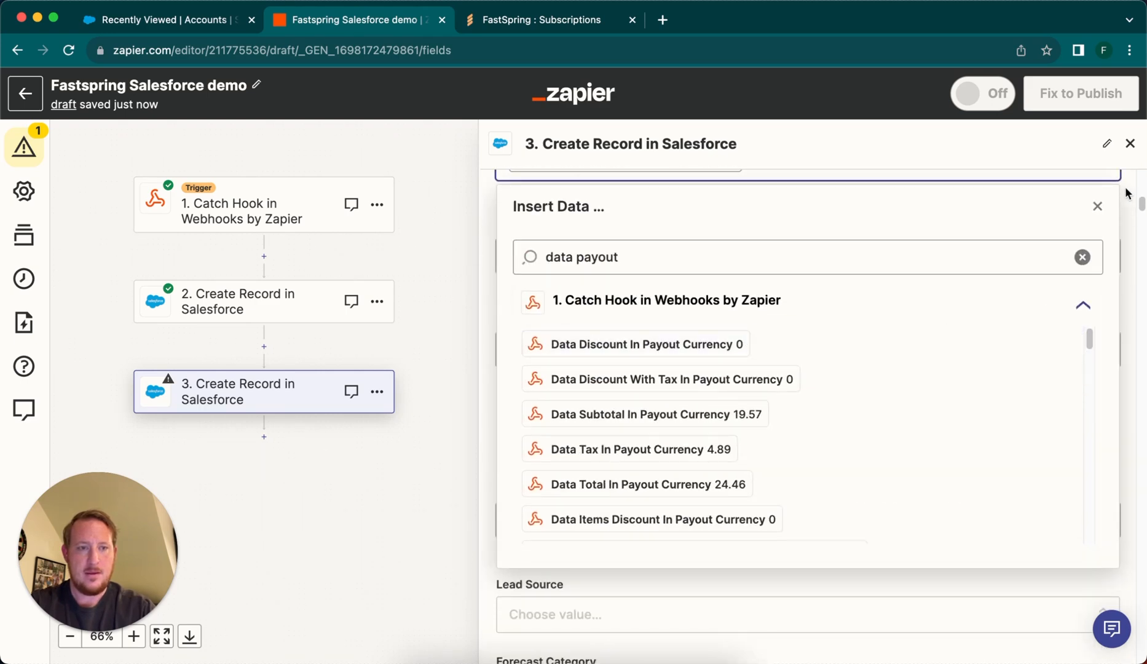
{"action": "left_click", "coordinate": [1097, 209]}
{"action": "scroll", "coordinate": [971, 222], "scroll_direction": "up", "scroll_amount": 2}
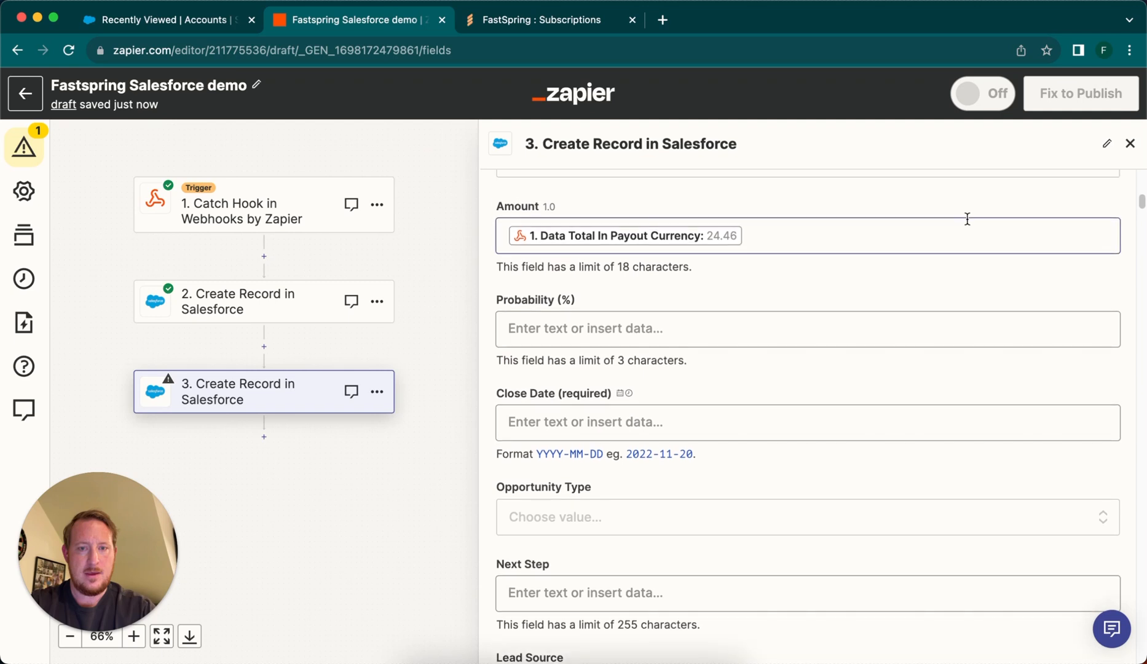
Step: Set the opportunity's Probability (%) to 100
{"action": "left_click", "coordinate": [621, 329]}
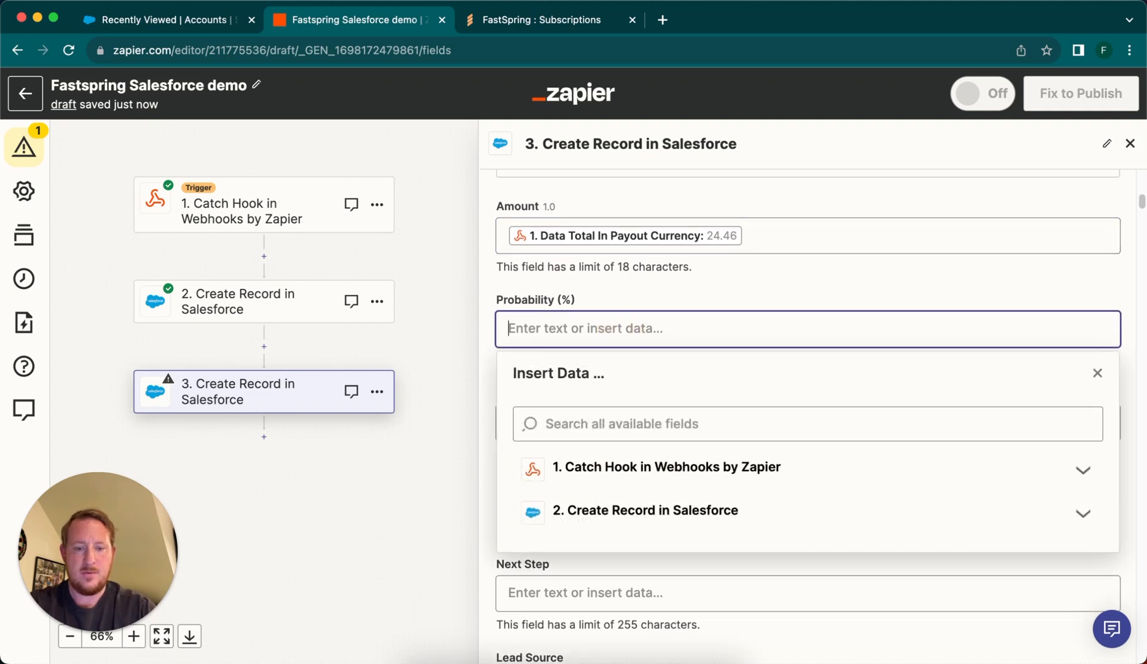
{"action": "type", "text": "100"}
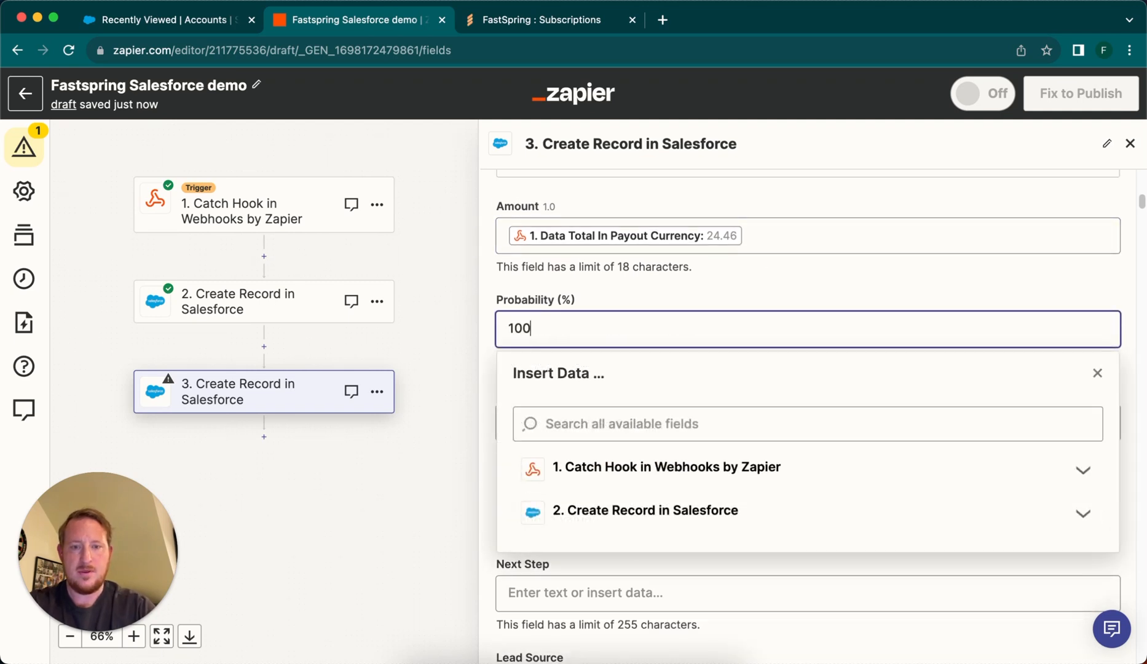
{"action": "left_click", "coordinate": [761, 284]}
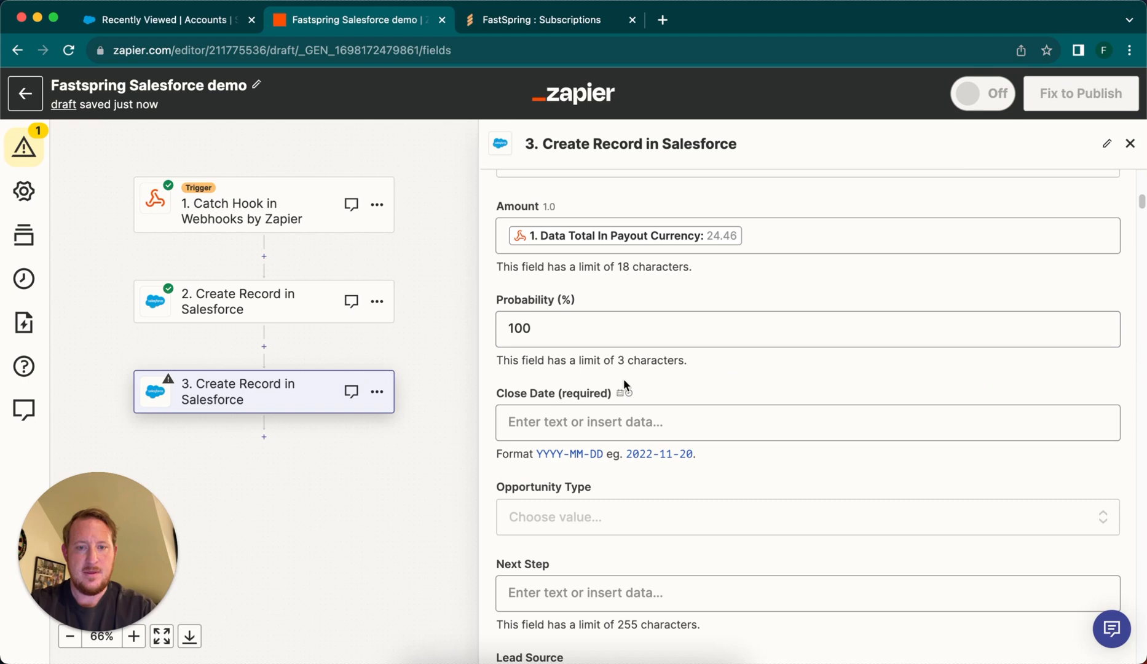
Step: Search for "date changed", map the Close Date to the Catch Hook's Data Items Subscription Changed Display, and set the Opportunity Type to Renewal
{"action": "left_click", "coordinate": [563, 424]}
{"action": "scroll", "coordinate": [676, 390], "scroll_direction": "down", "scroll_amount": 2}
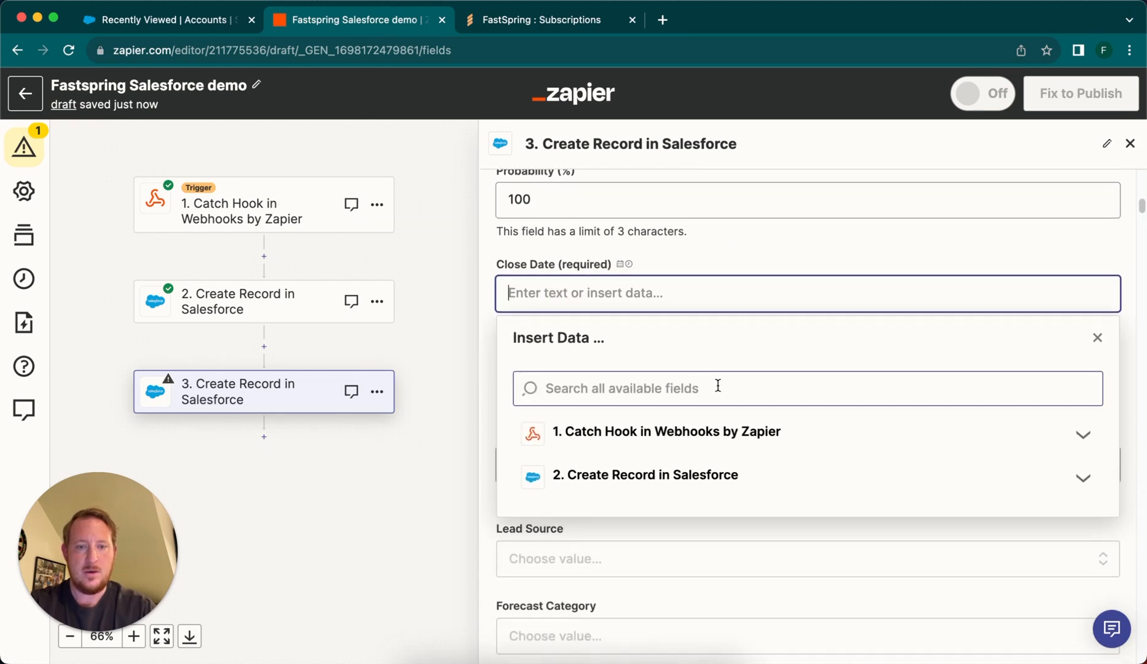
{"action": "left_click", "coordinate": [679, 434]}
{"action": "scroll", "coordinate": [669, 361], "scroll_direction": "down", "scroll_amount": 3}
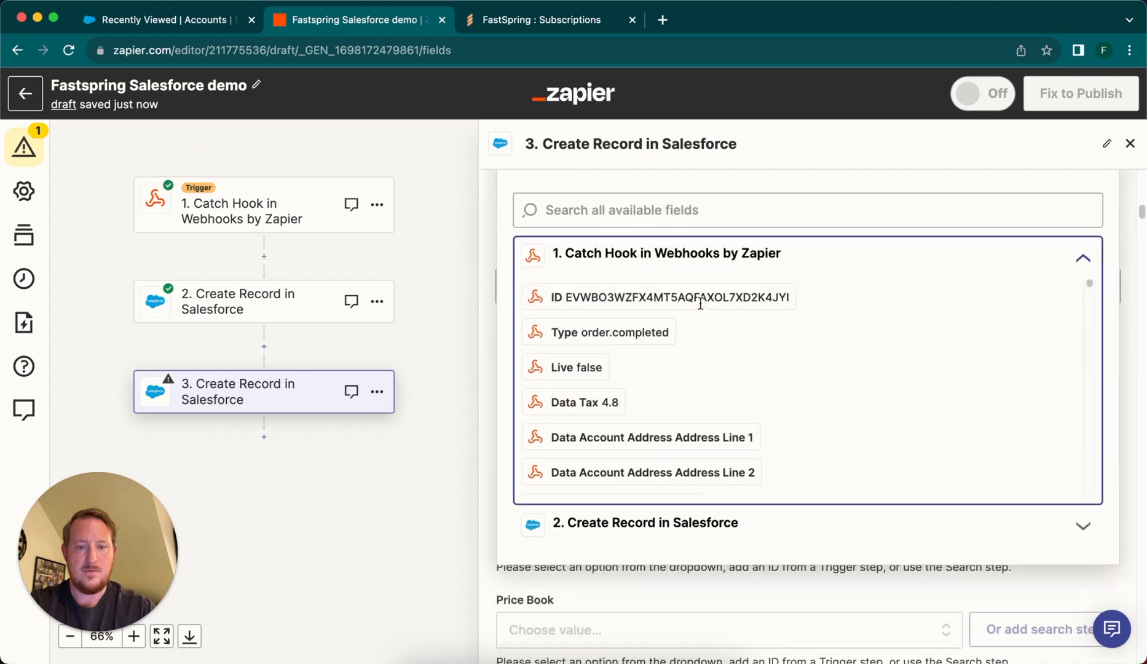
{"action": "scroll", "coordinate": [609, 281], "scroll_direction": "up", "scroll_amount": 1}
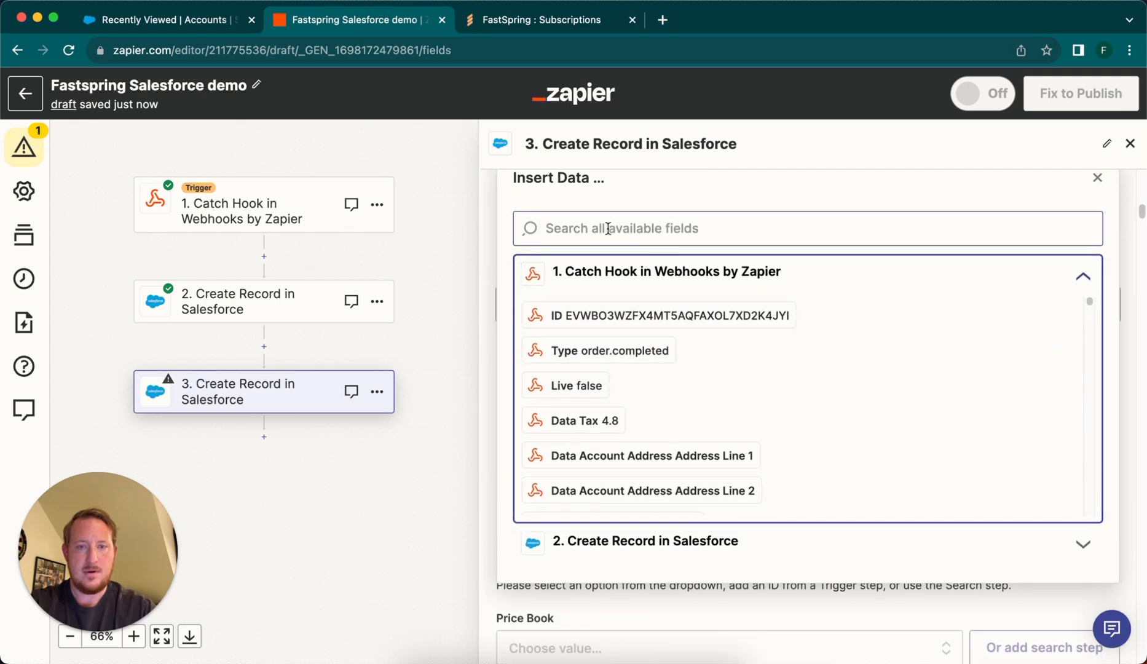
{"action": "left_click", "coordinate": [608, 228]}
{"action": "type", "text": "date"}
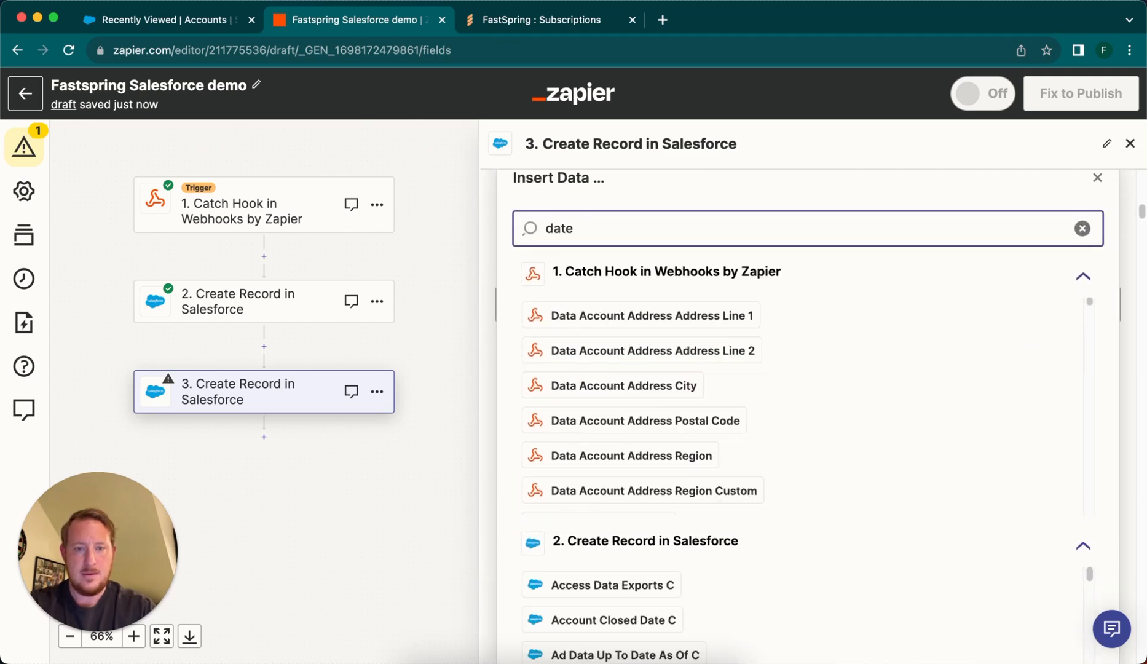
{"action": "type", "text": " changed"}
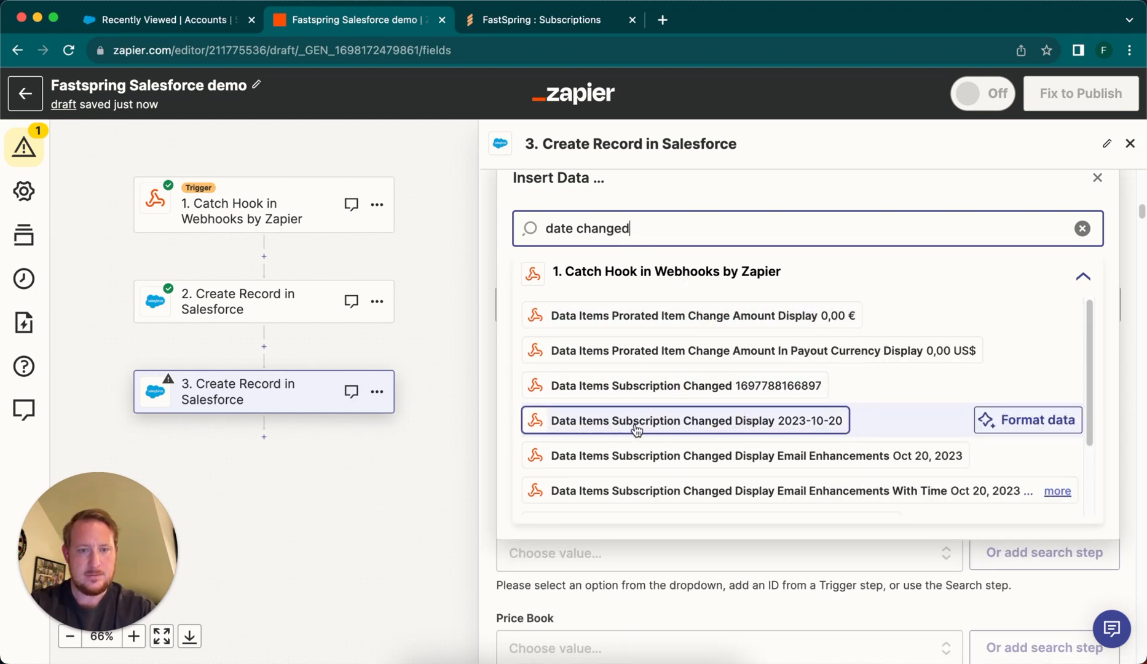
{"action": "left_click", "coordinate": [765, 429]}
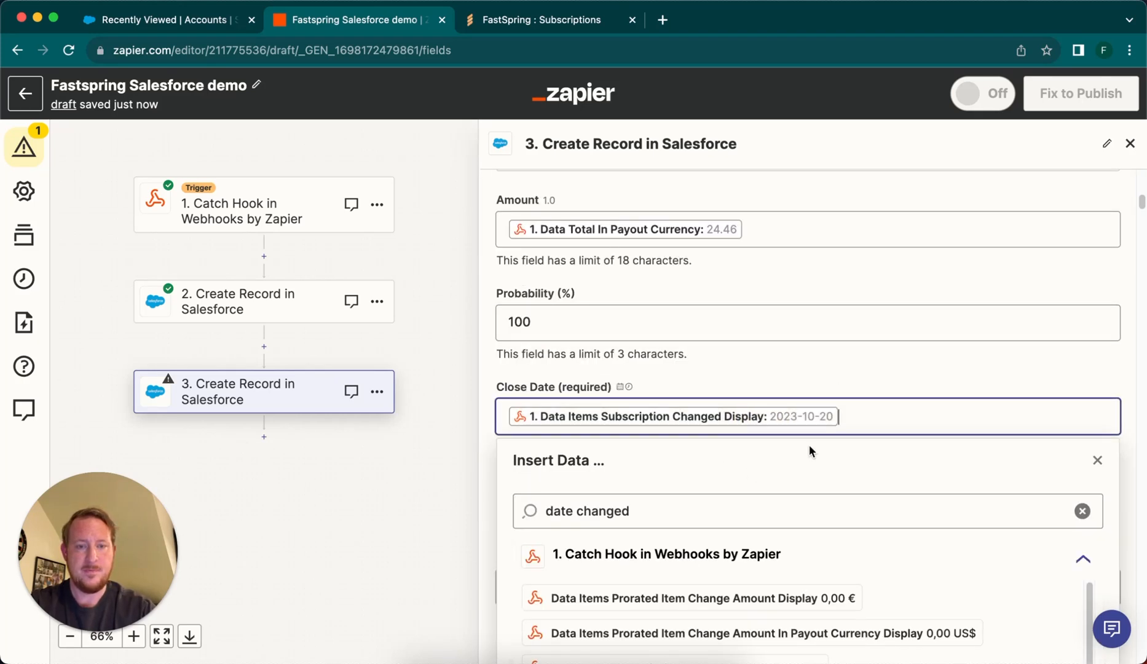
{"action": "left_click", "coordinate": [1, 107]}
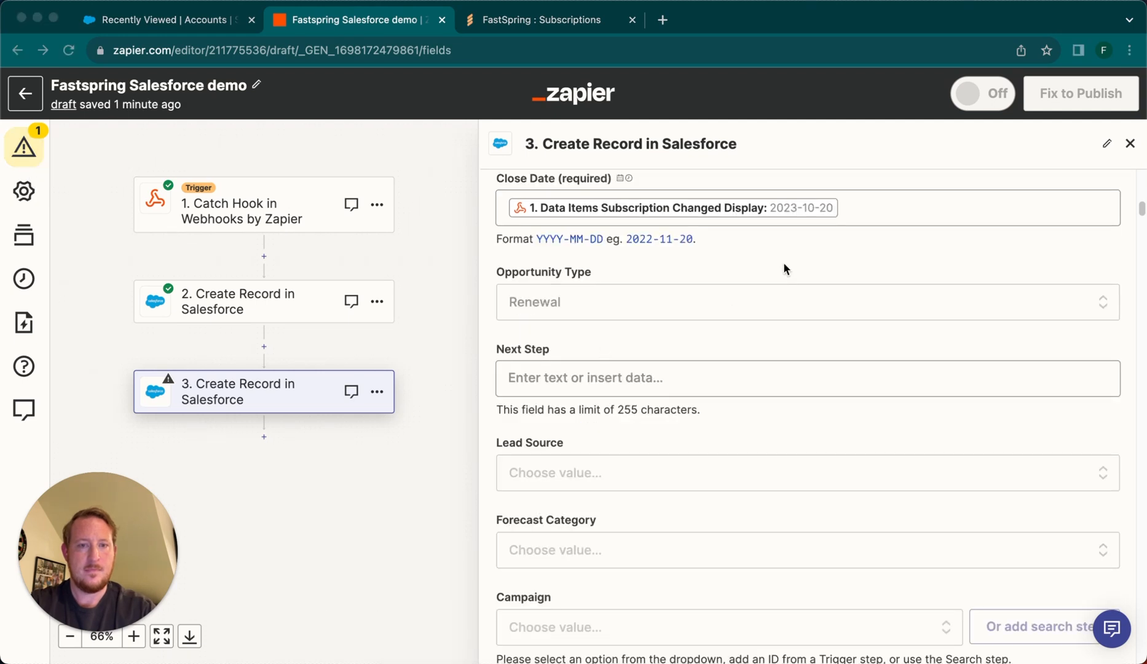
Step: Remove the mapped value from the opportunity's Close Date, leaving the field empty
{"action": "scroll", "coordinate": [783, 262], "scroll_direction": "up", "scroll_amount": 1}
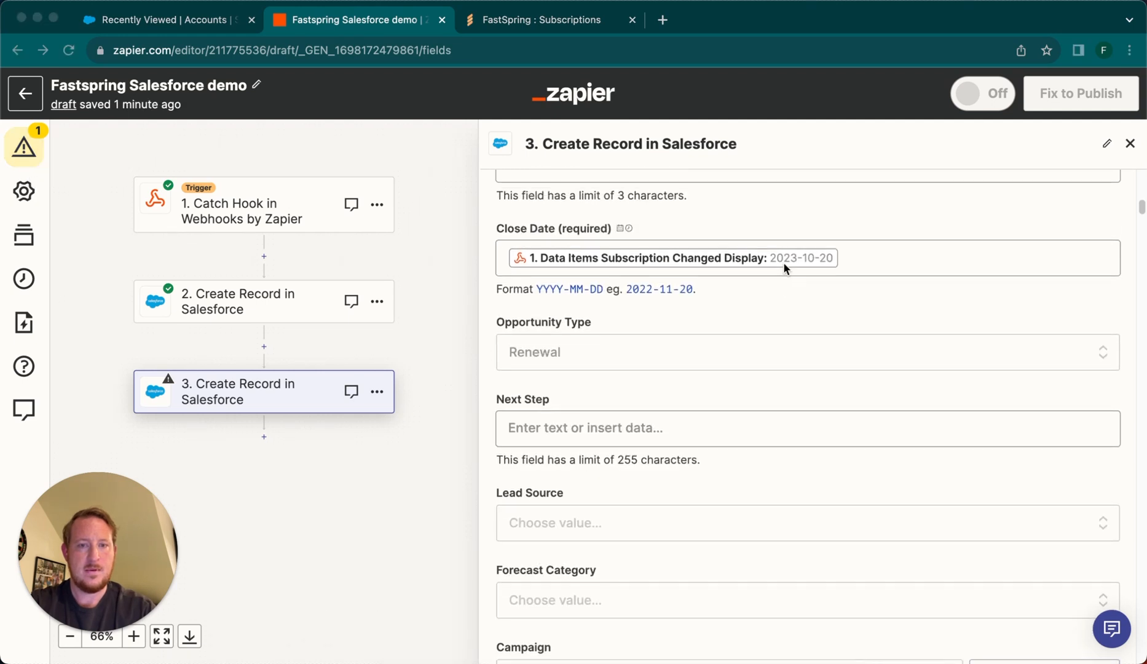
{"action": "left_click", "coordinate": [851, 258]}
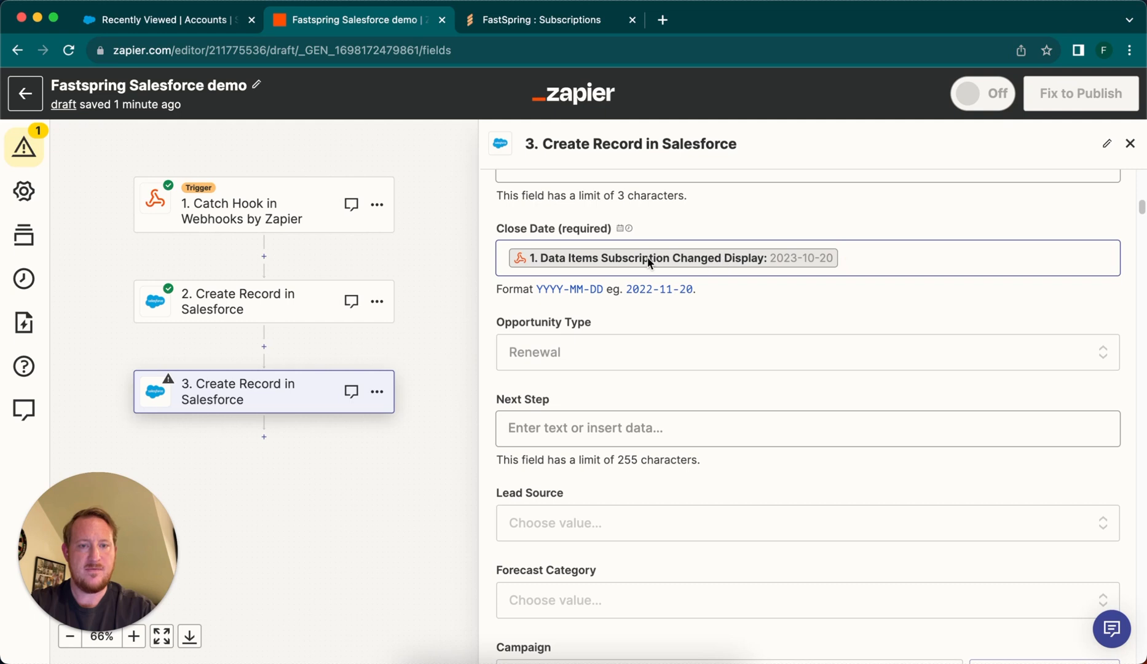
{"action": "left_click", "coordinate": [861, 261]}
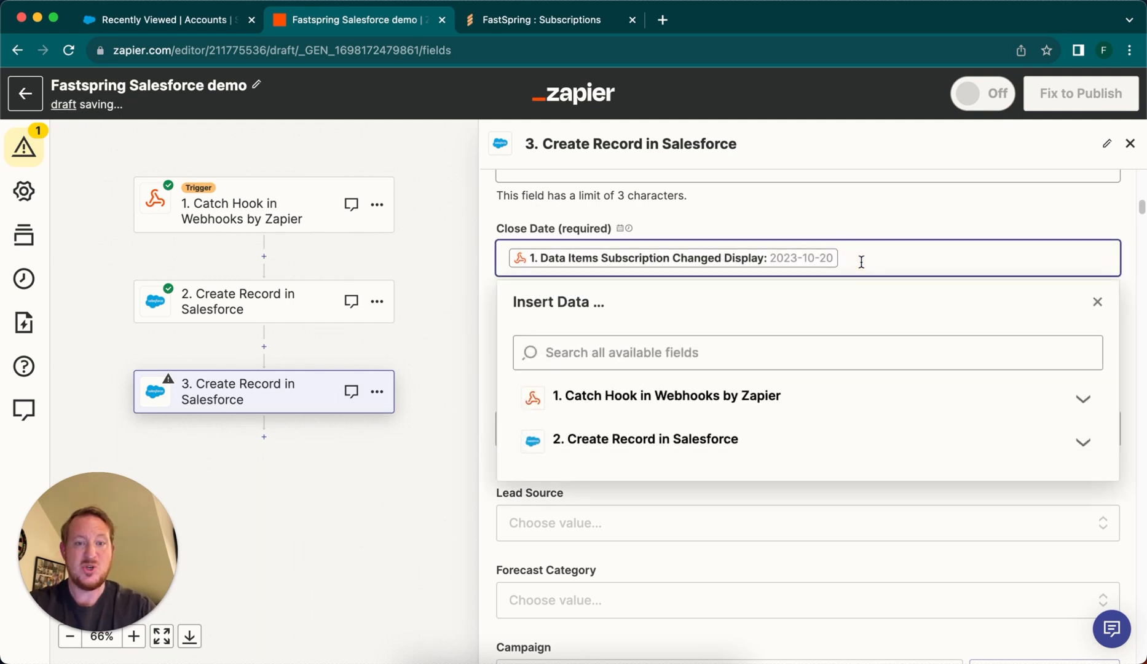
{"action": "key", "text": "BackSpace"}
{"action": "type", "text": "data"}
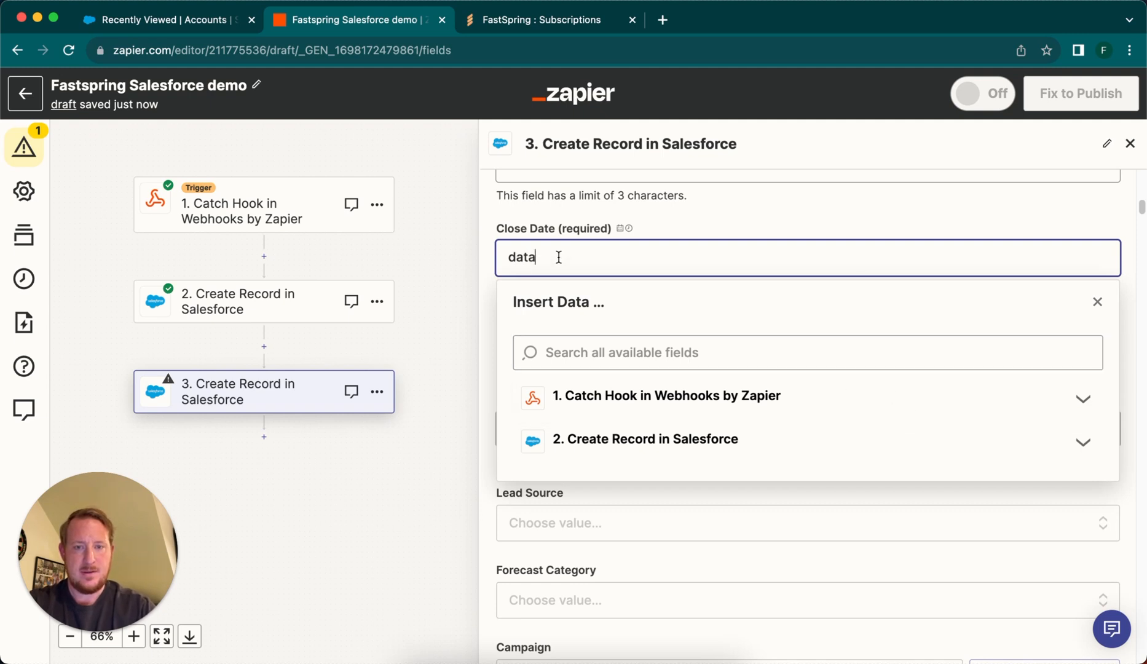
{"action": "left_click_drag", "start_coordinate": [556, 257], "coordinate": [468, 257]}
{"action": "key", "text": "BackSpace"}
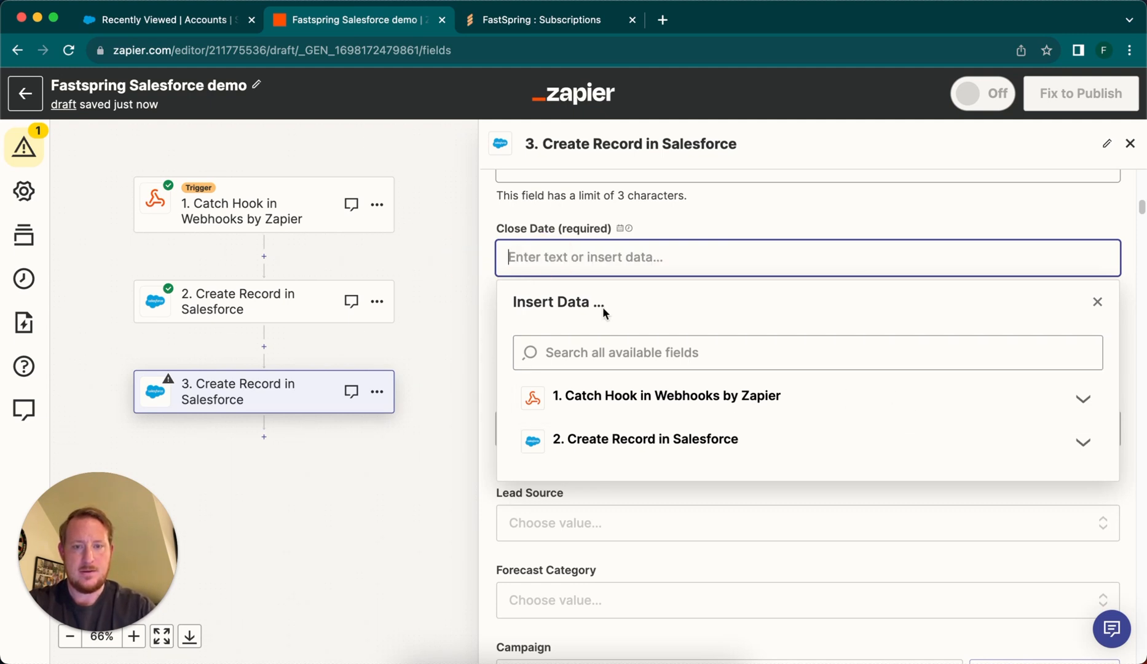
Step: Search the Catch Hook data for "changed display" and map the opportunity's Close Date to Data Changed Display
{"action": "left_click", "coordinate": [622, 396]}
{"action": "left_click", "coordinate": [620, 263]}
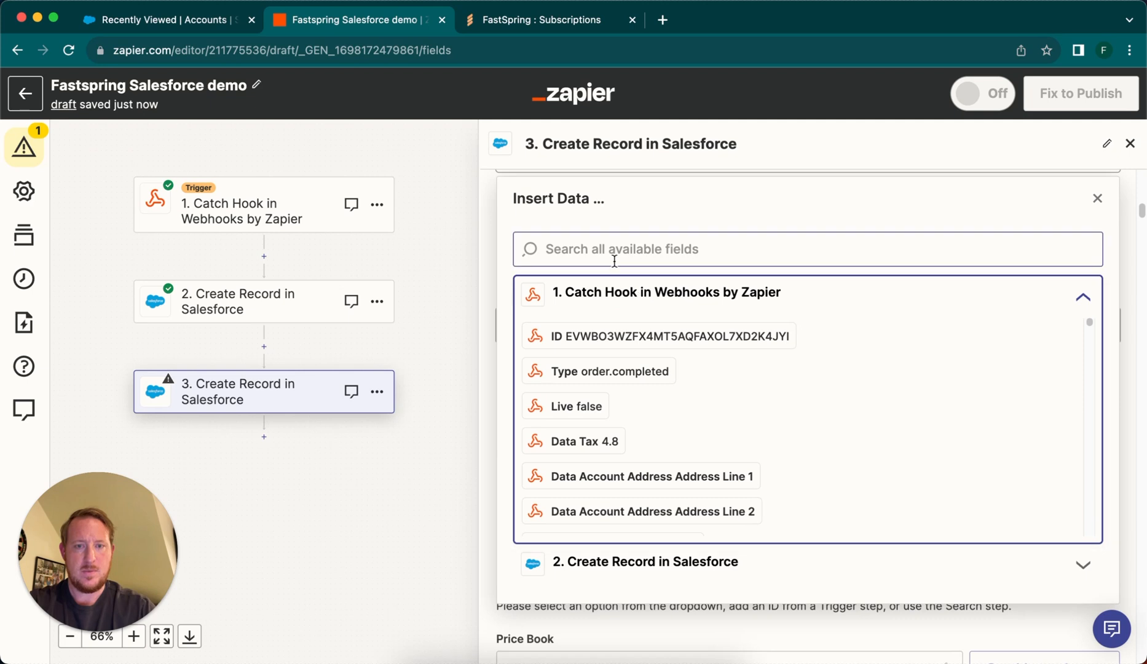
{"action": "type", "text": "changed"}
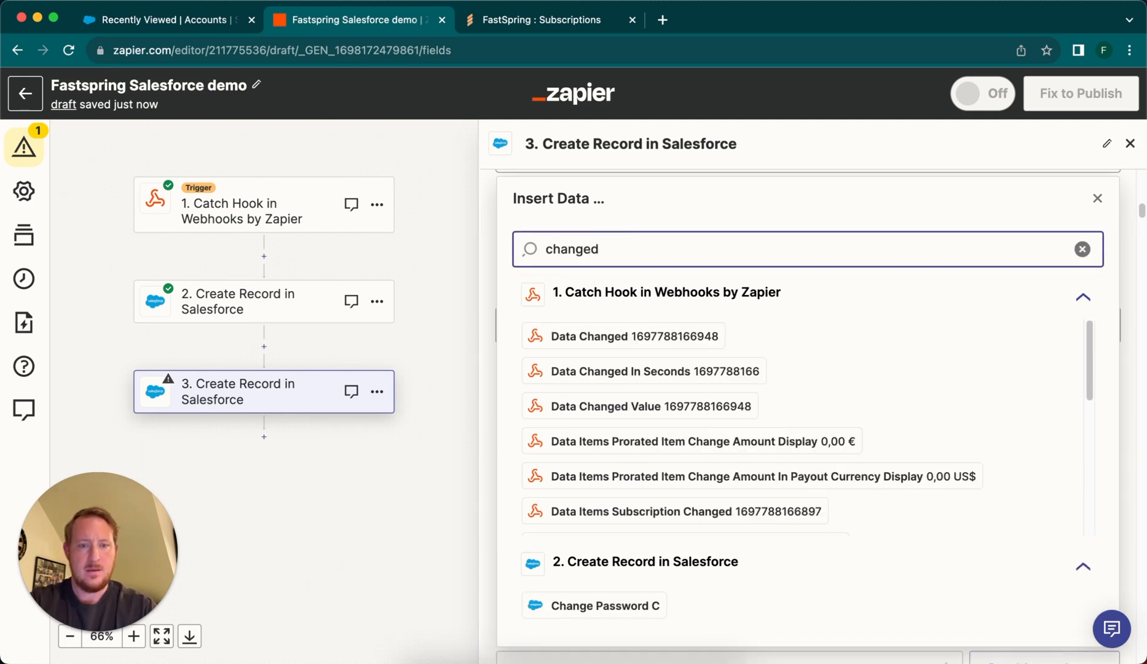
{"action": "type", "text": " d"}
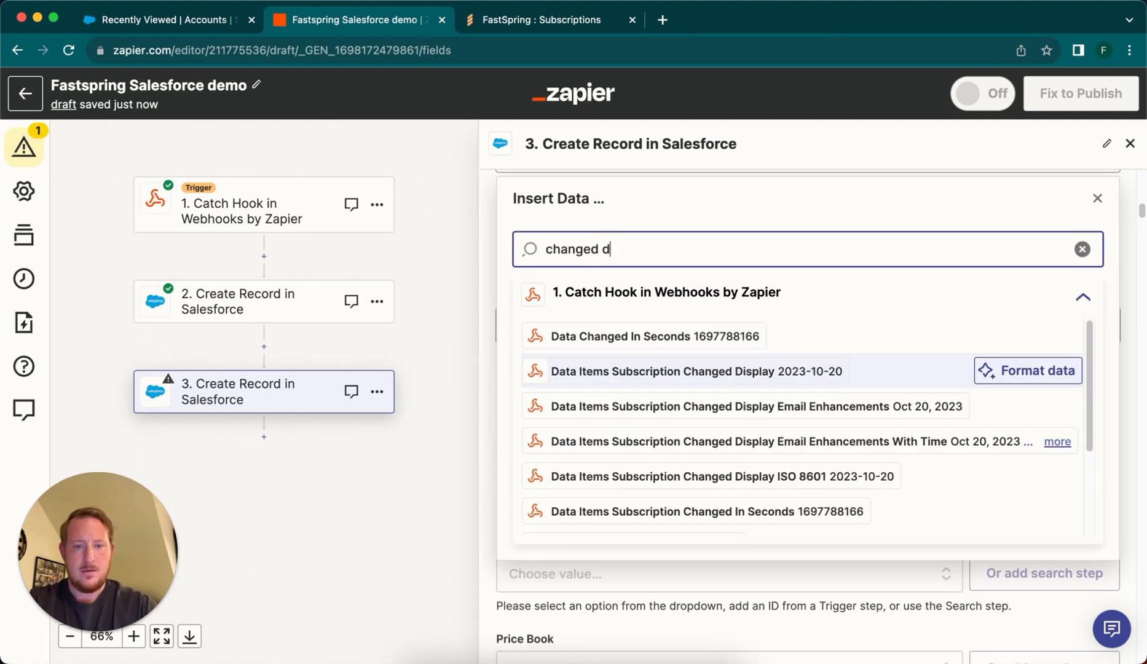
{"action": "type", "text": "isplay"}
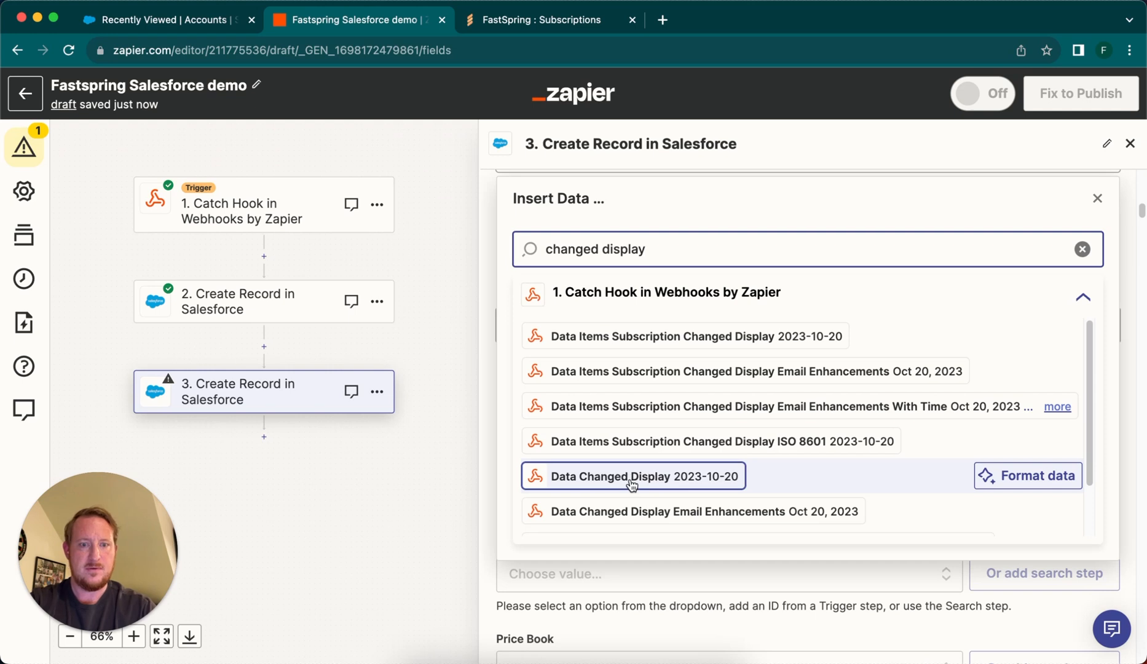
{"action": "left_click", "coordinate": [649, 479]}
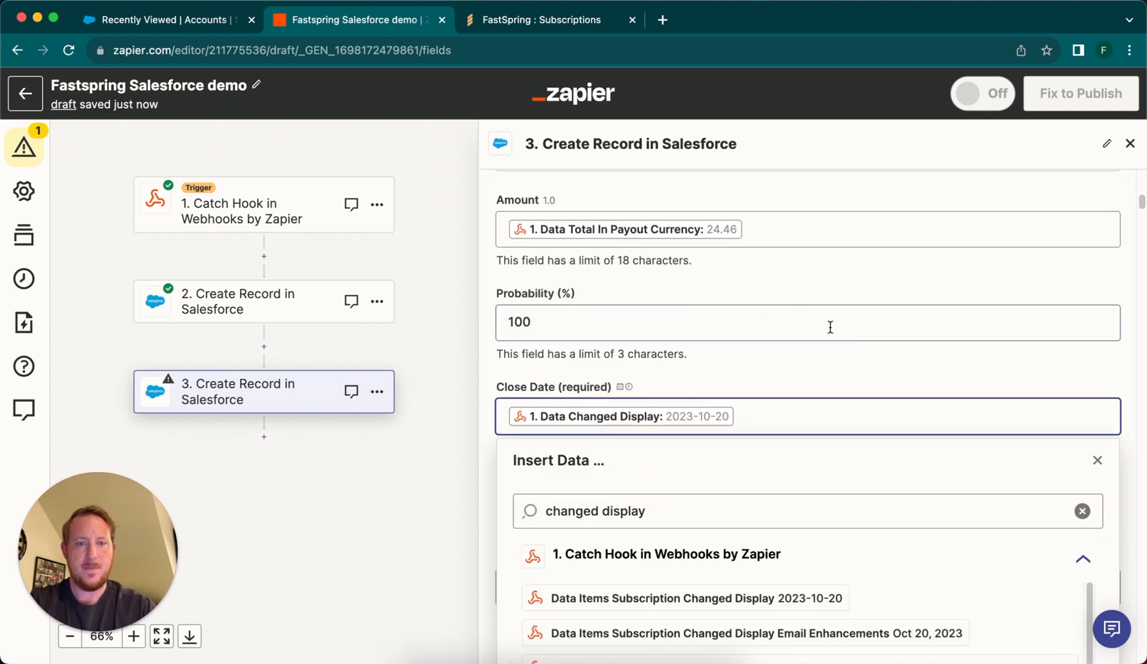
{"action": "left_click", "coordinate": [860, 367]}
Step: Finish the opportunity's field setup with the remaining fields left empty, and test the step to send the record to Salesforce
{"action": "scroll", "coordinate": [1026, 364], "scroll_direction": "down", "scroll_amount": 3}
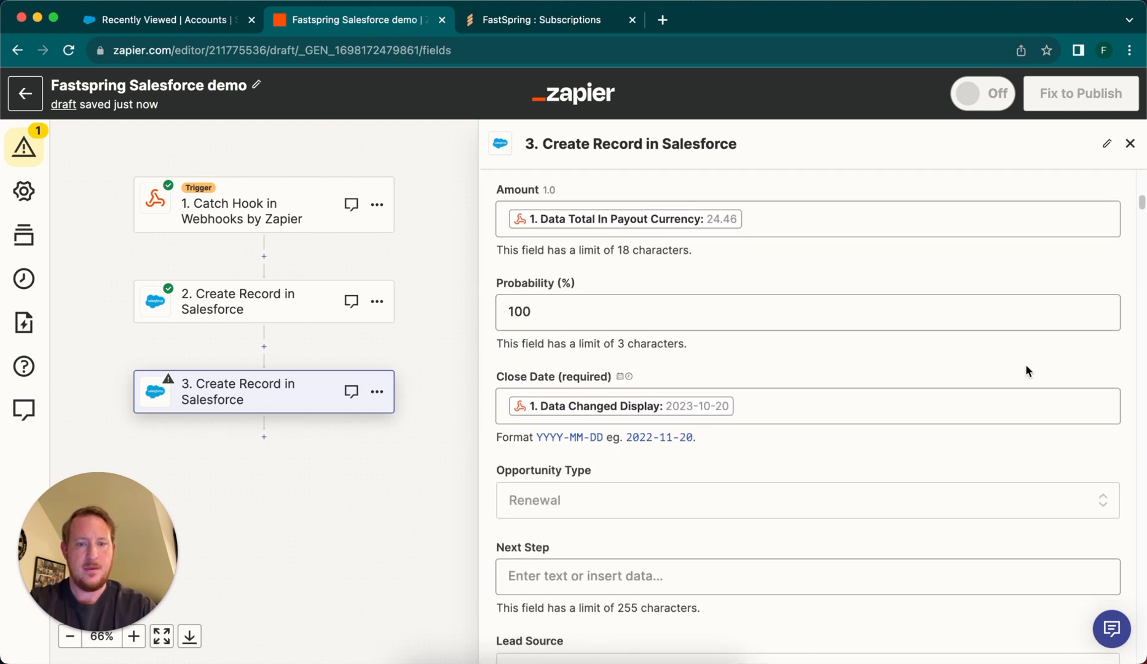
{"action": "scroll", "coordinate": [1025, 371], "scroll_direction": "down", "scroll_amount": 2}
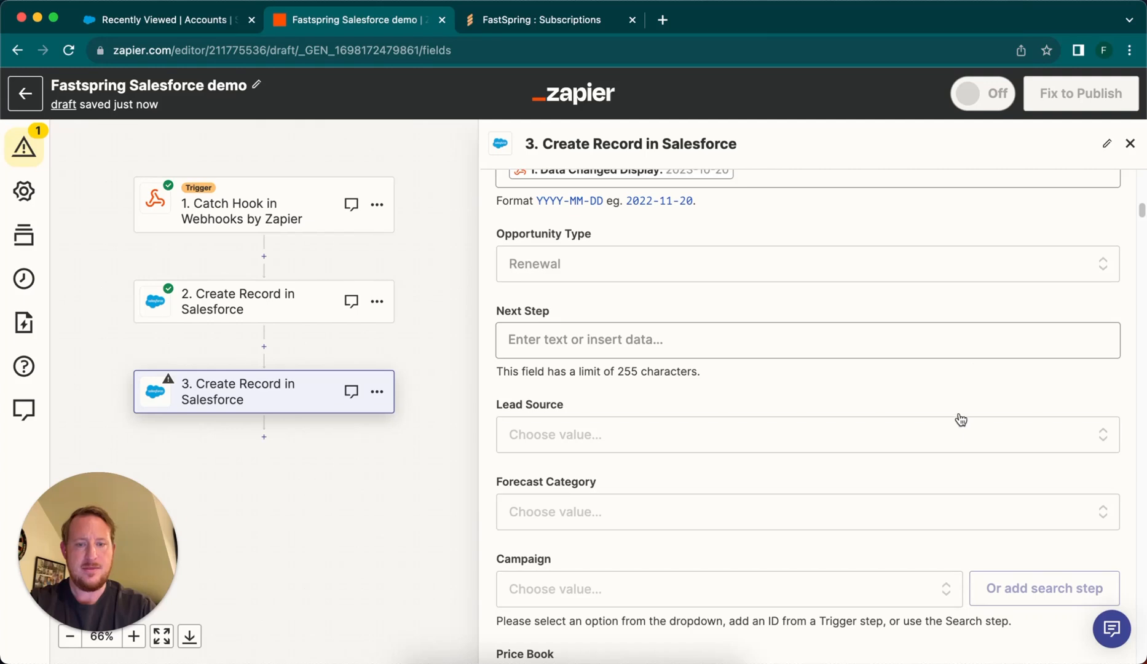
{"action": "scroll", "coordinate": [956, 430], "scroll_direction": "down", "scroll_amount": 1}
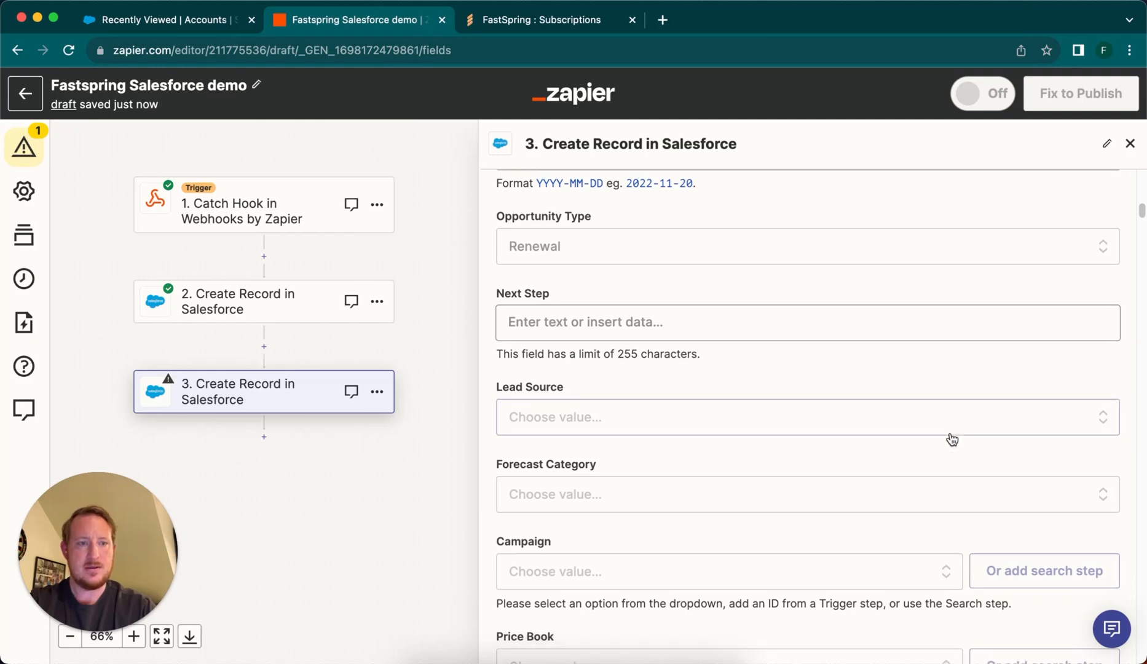
{"action": "left_click_drag", "start_coordinate": [1141, 210], "coordinate": [1141, 652]}
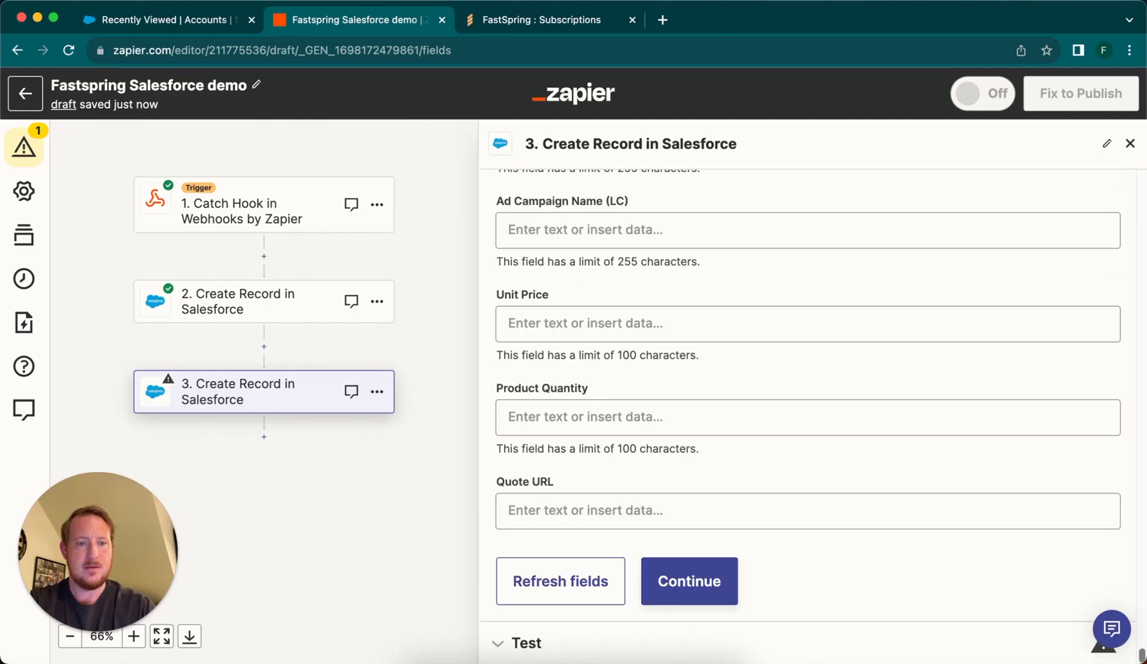
{"action": "left_click", "coordinate": [735, 581]}
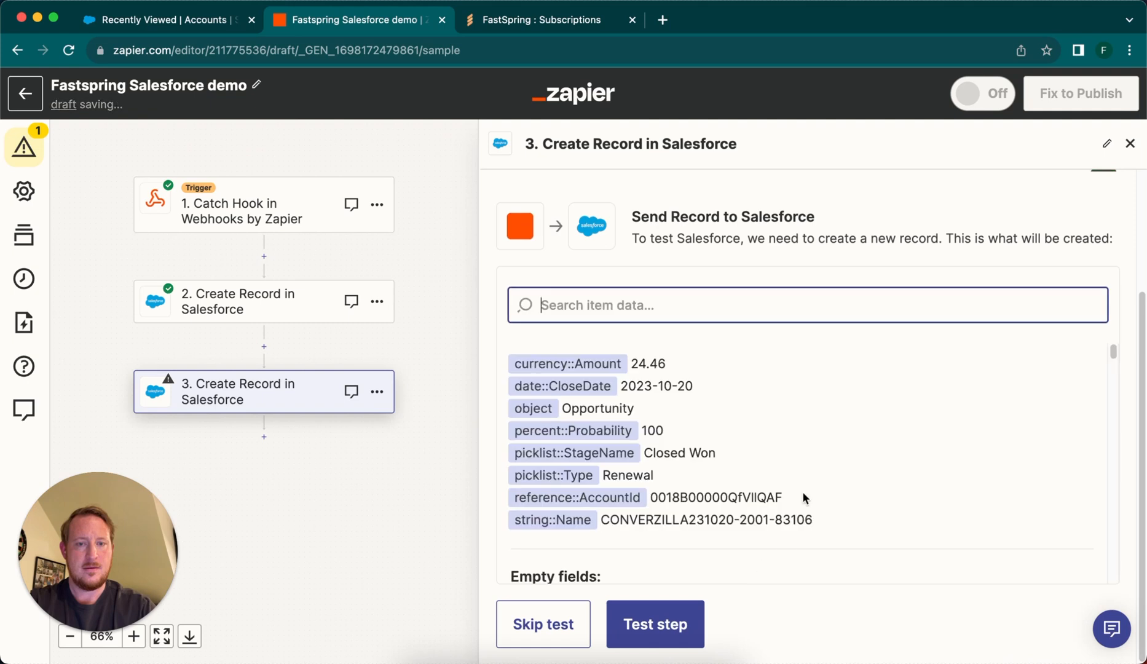
{"action": "scroll", "coordinate": [732, 453], "scroll_direction": "down", "scroll_amount": 1}
{"action": "left_click", "coordinate": [662, 623]}
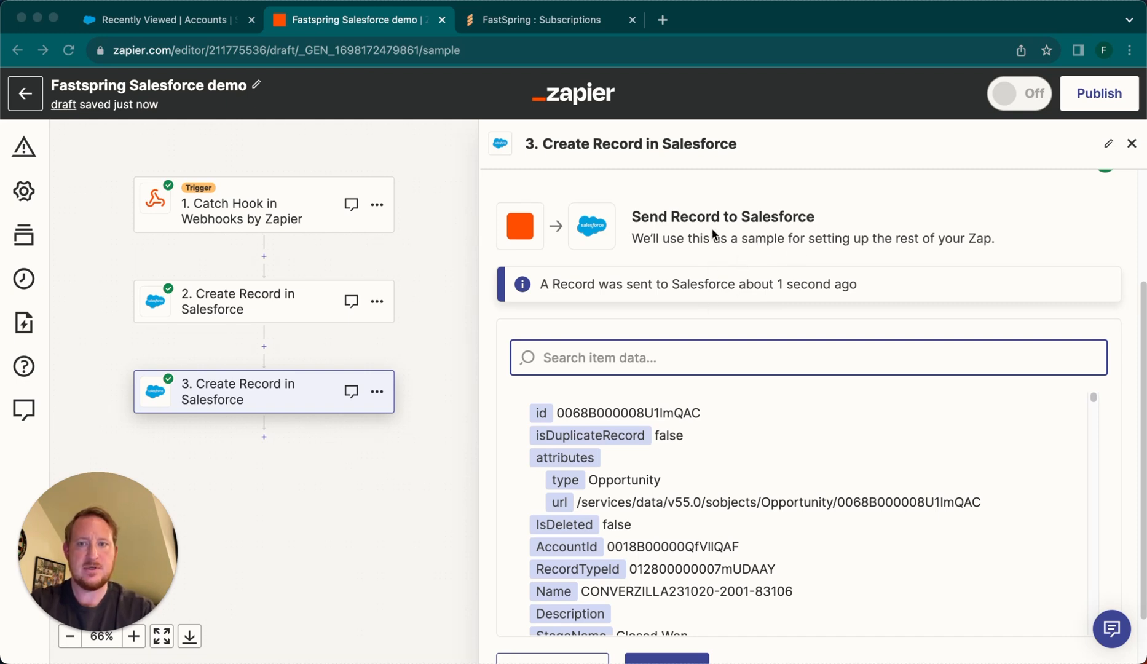
Step: Switch to Salesforce, reload the recently viewed accounts, open the Fastspring account and preview its related opportunities
{"action": "left_click", "coordinate": [190, 23]}
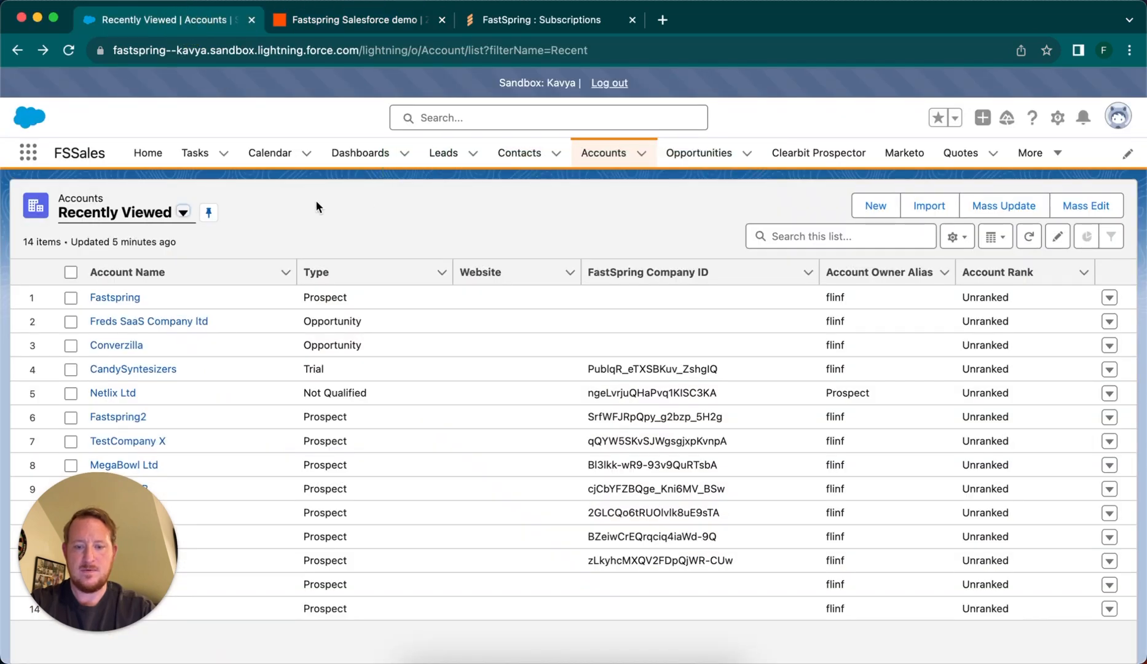
{"action": "key", "text": "super+r"}
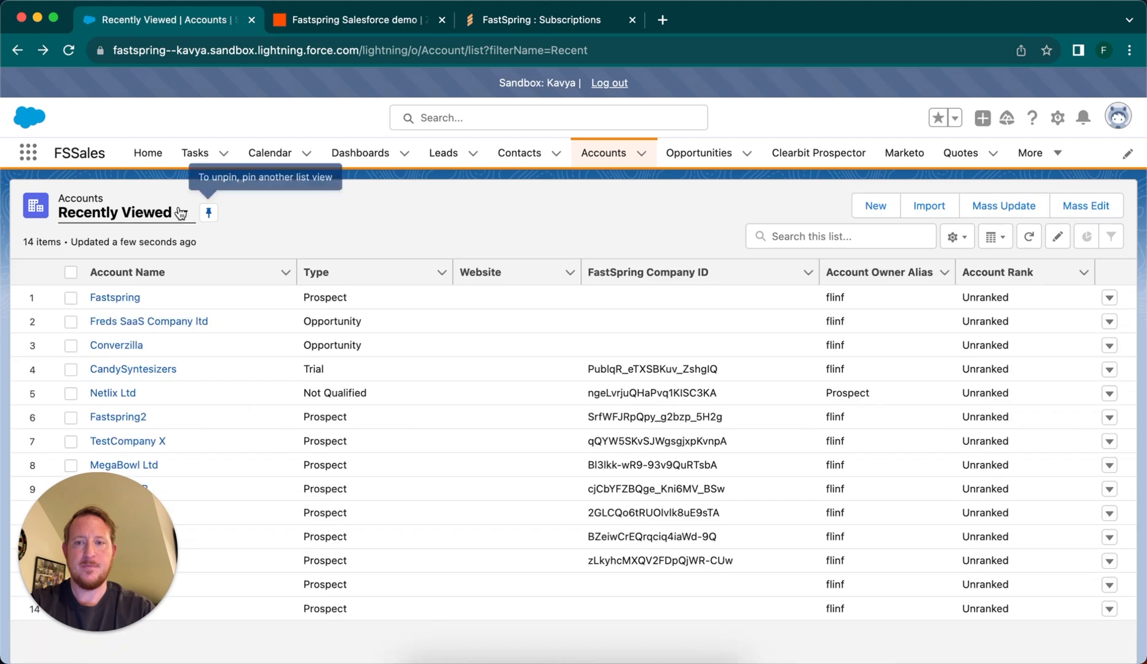
{"action": "left_click", "coordinate": [116, 298]}
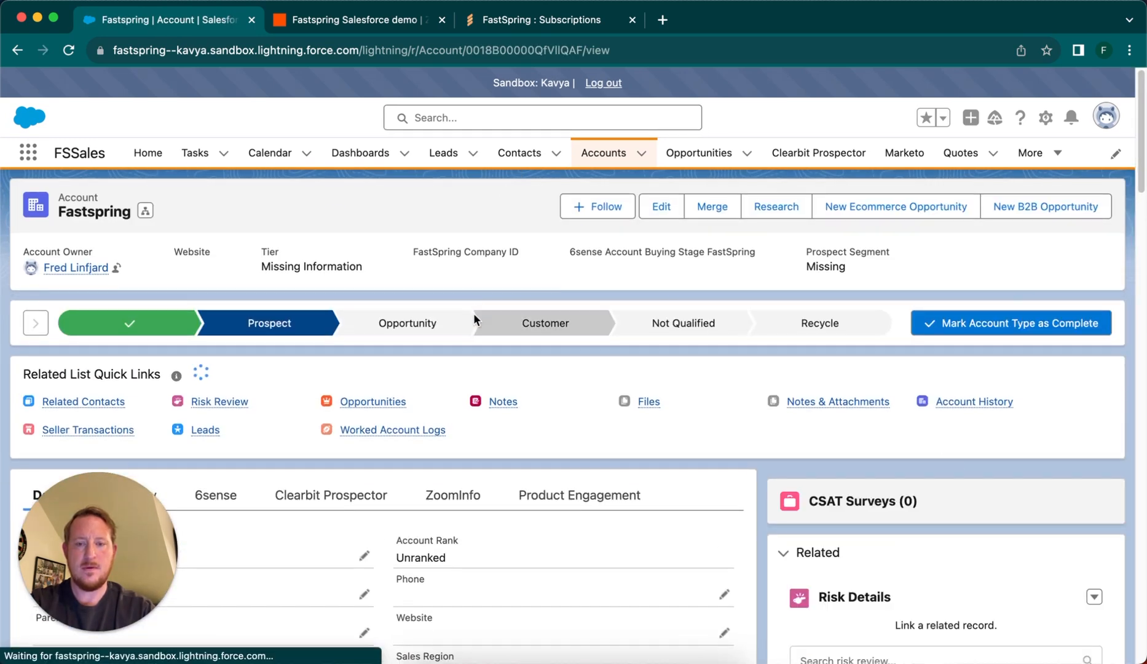
{"action": "scroll", "coordinate": [415, 409], "scroll_direction": "down", "scroll_amount": 1}
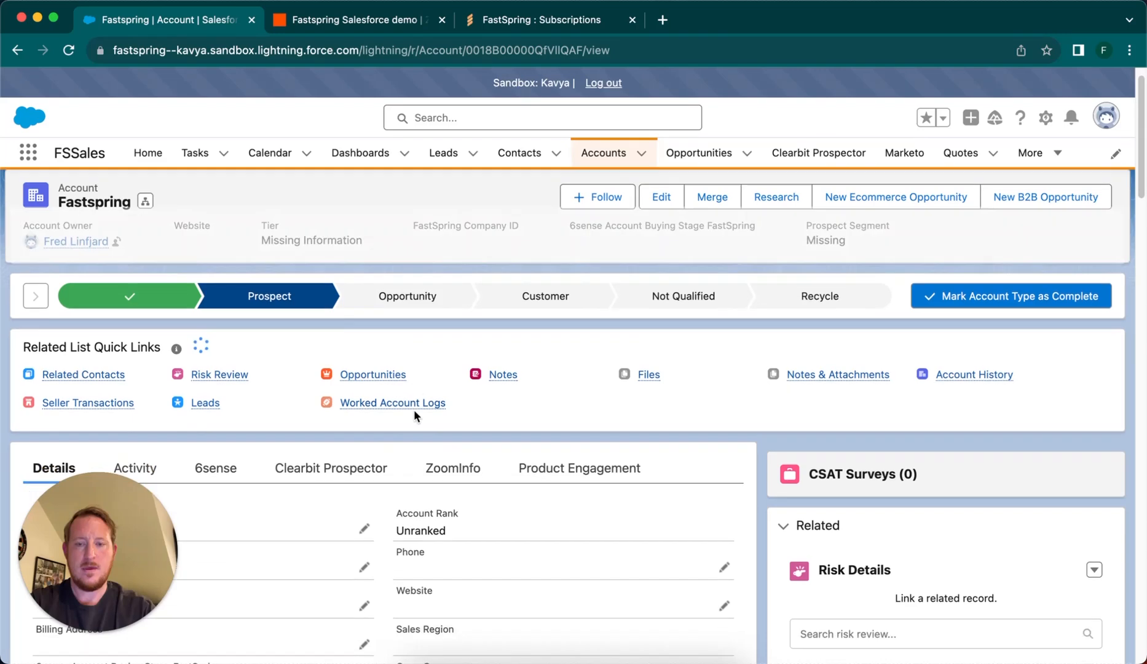
{"action": "scroll", "coordinate": [392, 389], "scroll_direction": "down", "scroll_amount": 2}
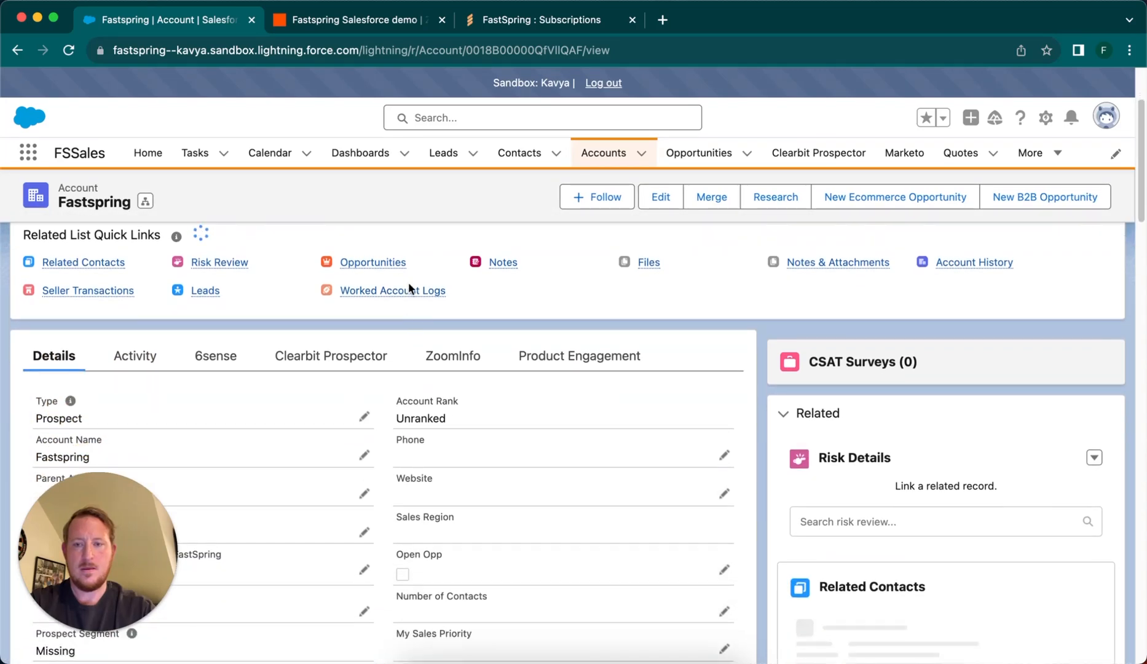
{"action": "mouse_move", "coordinate": [388, 266]}
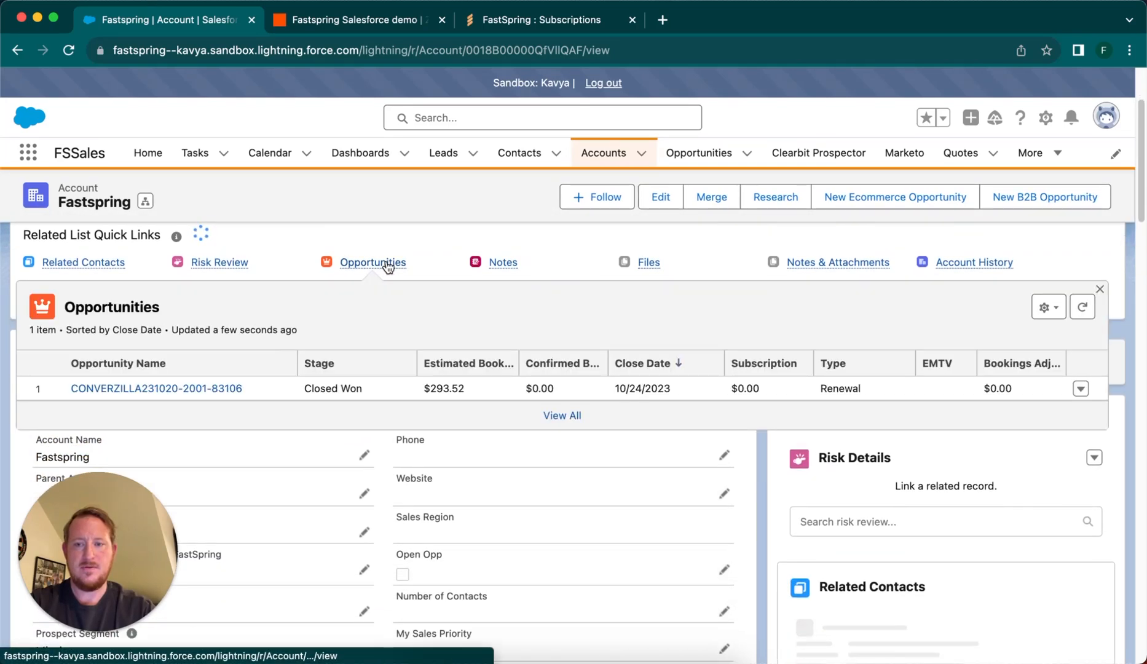